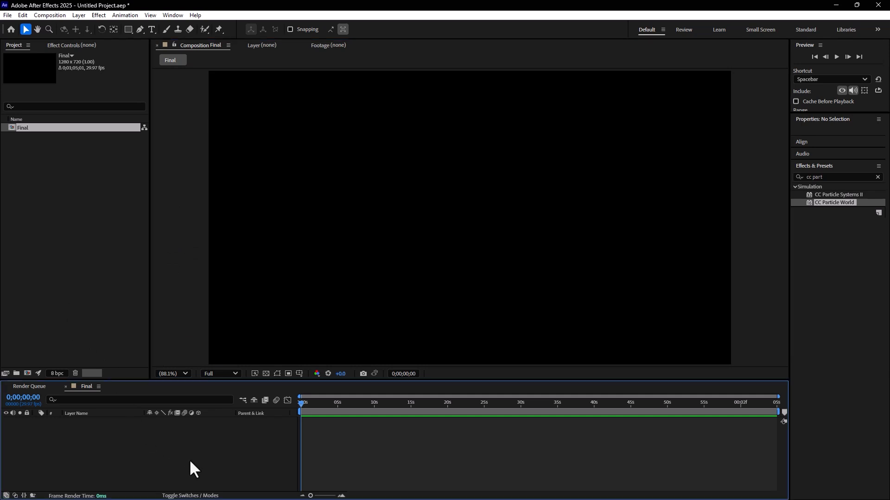
Step: Start a new composition and set its width and height to 300 px each
{"action": "left_click", "coordinate": [49, 15]}
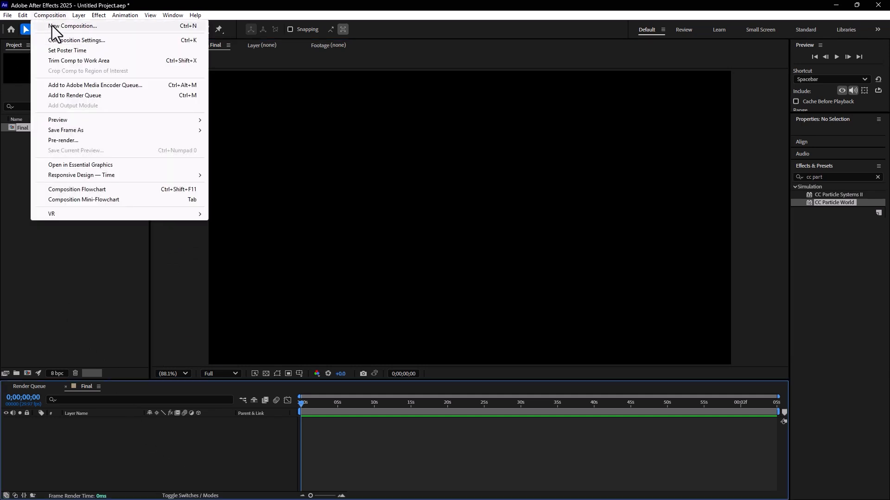
{"action": "left_click", "coordinate": [50, 26]}
{"action": "left_click", "coordinate": [380, 198]}
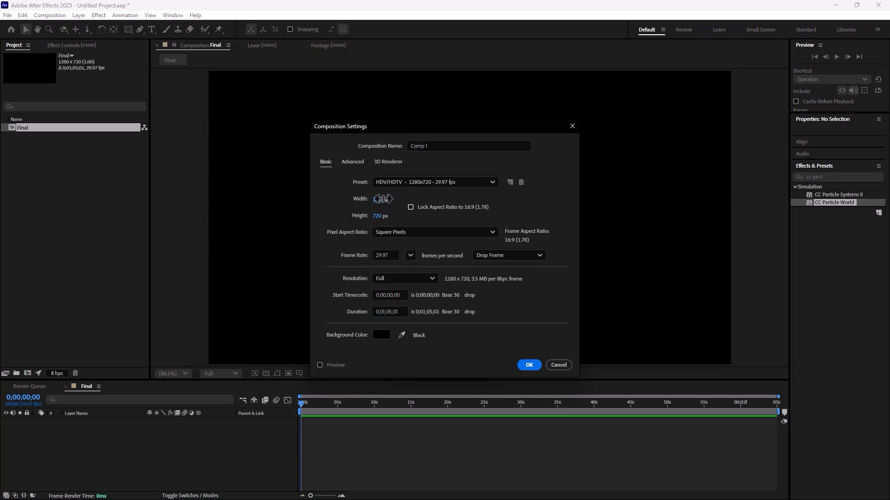
{"action": "type", "text": "300"}
{"action": "left_click", "coordinate": [380, 215]}
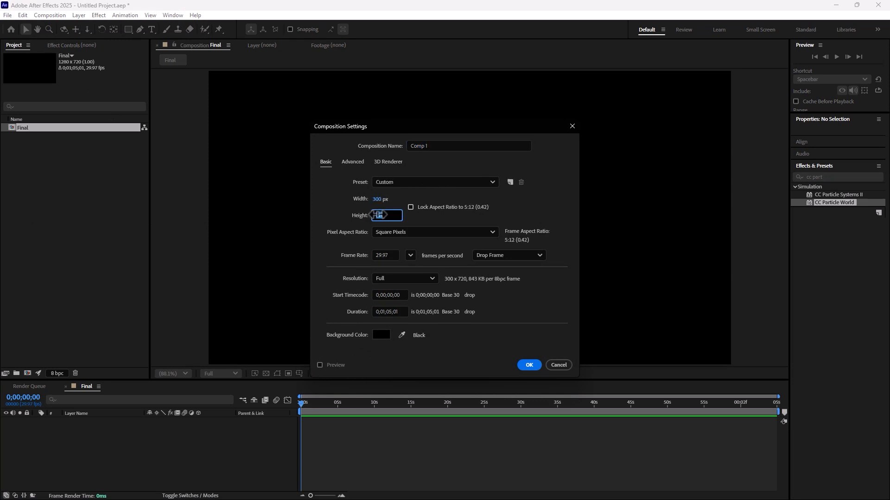
{"action": "type", "text": "4"}
{"action": "key", "text": "BackSpace"}
{"action": "type", "text": "300"}
{"action": "left_click", "coordinate": [542, 217]}
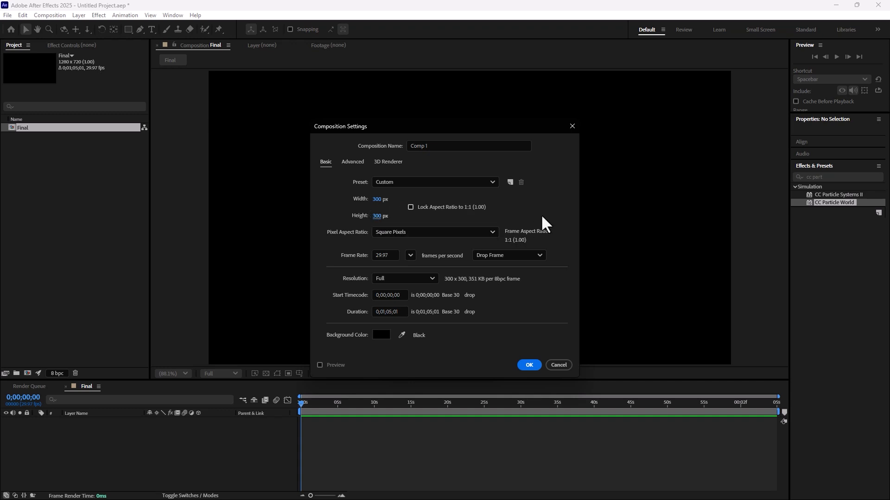
Step: Set the new composition's duration to 0;01;00;03 and create it
{"action": "left_click", "coordinate": [388, 311]}
{"action": "key", "text": "BackSpace"}
{"action": "type", "text": "0"}
{"action": "key", "text": "BackSpace"}
{"action": "type", "text": "3"}
{"action": "left_click", "coordinate": [529, 365]}
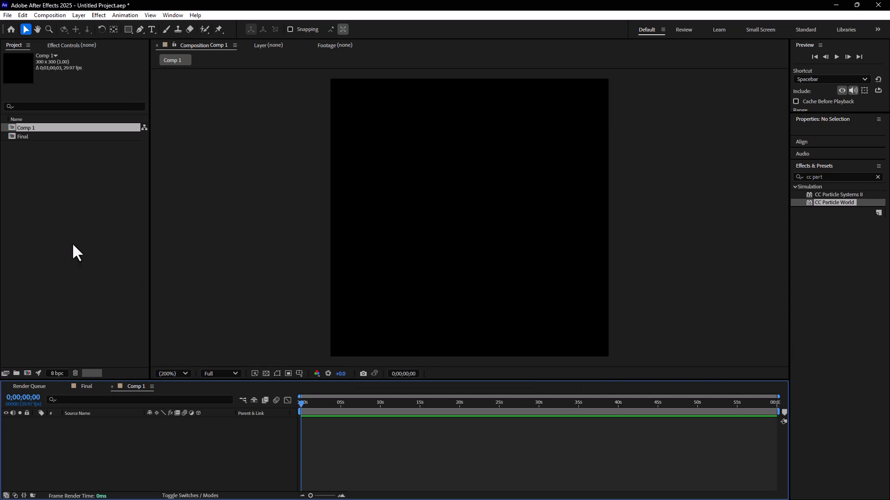
Step: Import the three hundred-dollar-bill images from the Desktop folder as footage
{"action": "double_click", "coordinate": [62, 234]}
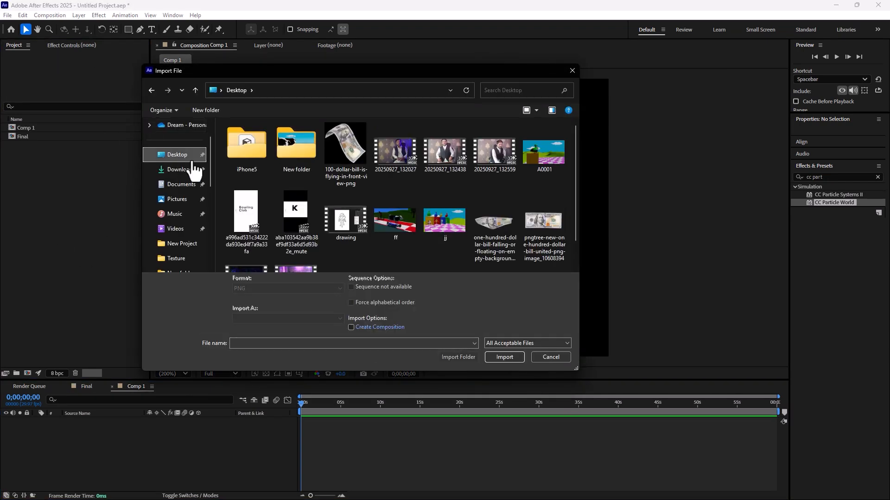
{"action": "left_click", "coordinate": [344, 176]}
{"action": "left_click", "coordinate": [495, 221], "text": "ctrl"}
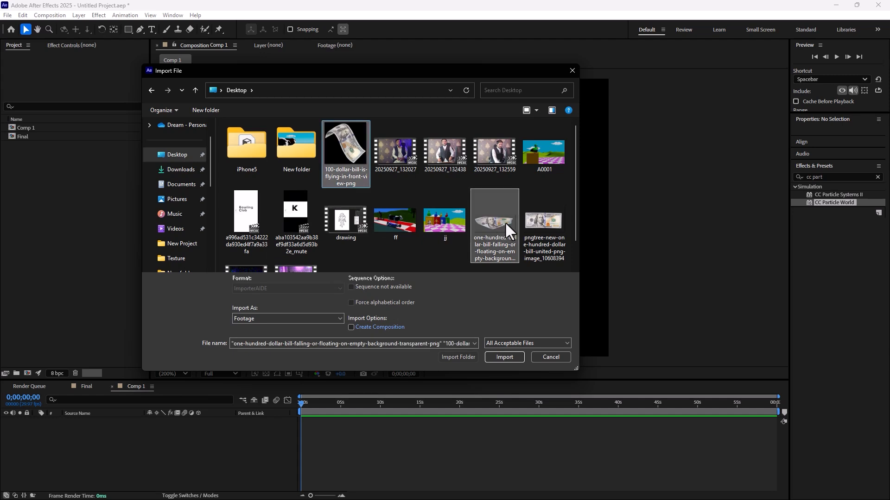
{"action": "left_click", "coordinate": [543, 222], "text": "ctrl"}
{"action": "left_click", "coordinate": [502, 356]}
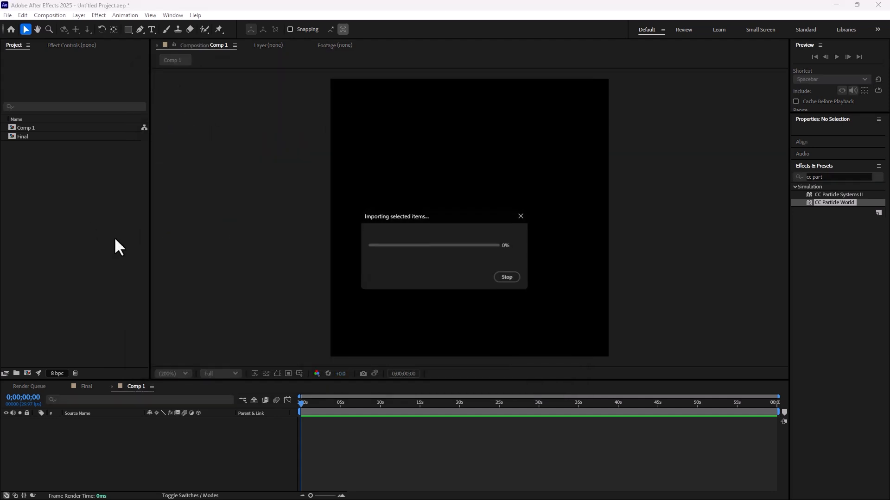
Step: Place the 100-dollar-bill-is-flying-in-front-view image in Comp 1 and scale it to 64%
{"action": "left_click_drag", "start_coordinate": [34, 128], "coordinate": [463, 251]}
{"action": "key", "text": "s"}
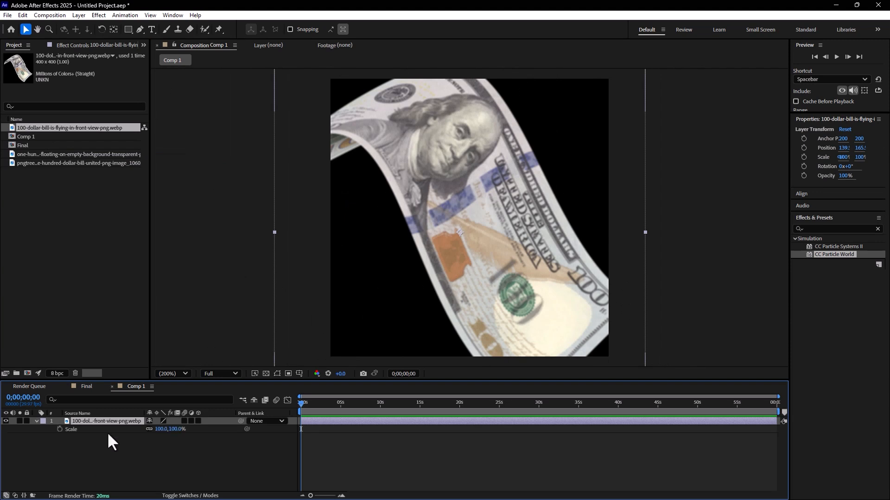
{"action": "left_click_drag", "start_coordinate": [176, 429], "coordinate": [159, 429]}
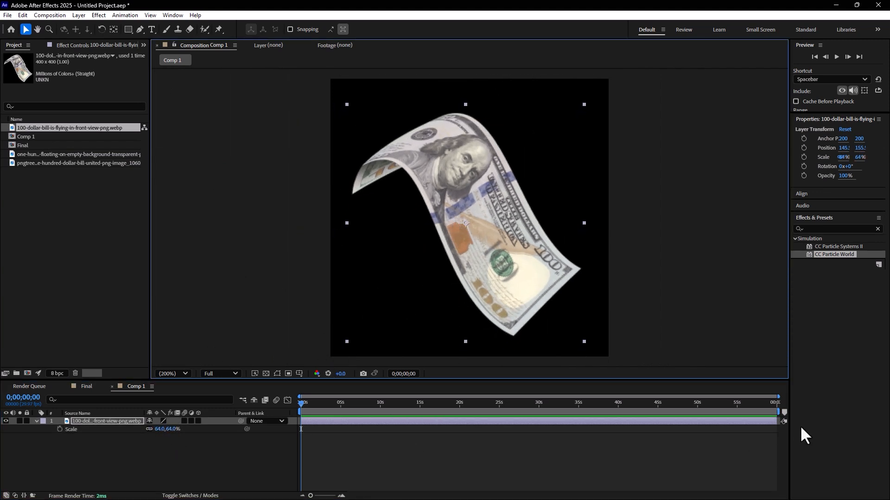
Step: Set Comp 1's duration to 0;00;00;03 and trim the bill layer to the first frame only
{"action": "left_click_drag", "start_coordinate": [774, 422], "coordinate": [426, 430]}
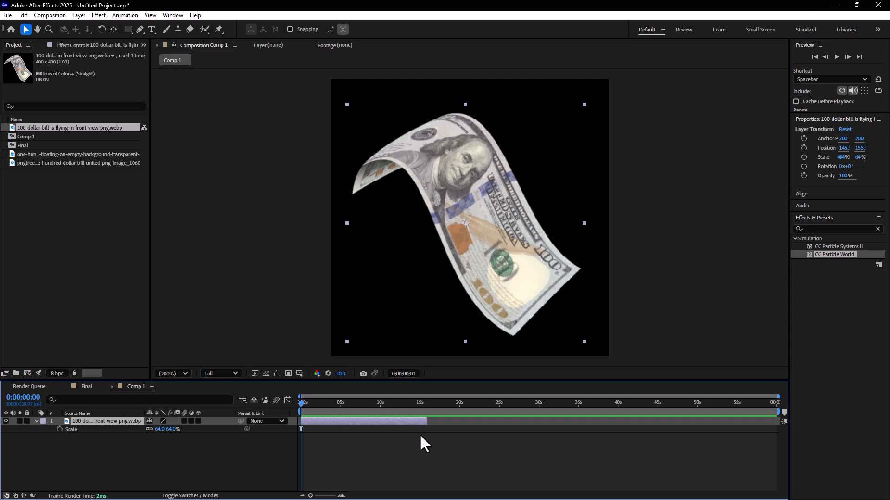
{"action": "key", "text": "ctrl+k"}
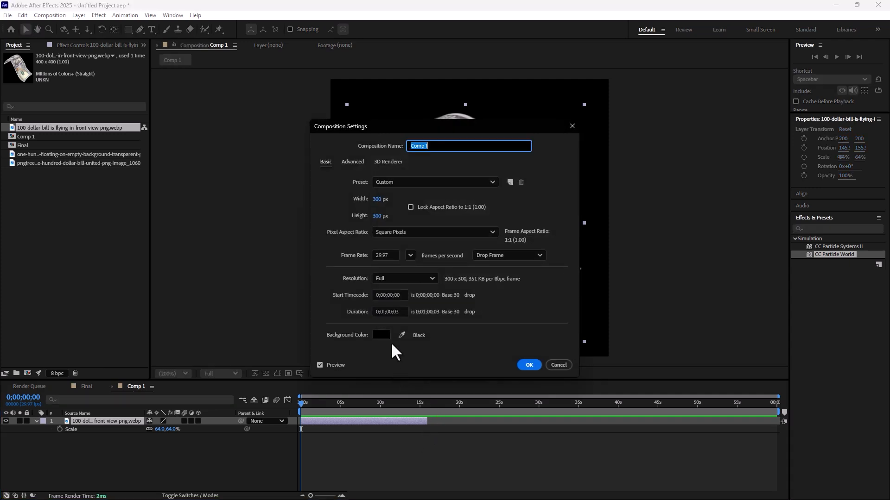
{"action": "left_click", "coordinate": [386, 311]}
{"action": "key", "text": "BackSpace"}
{"action": "type", "text": "0"}
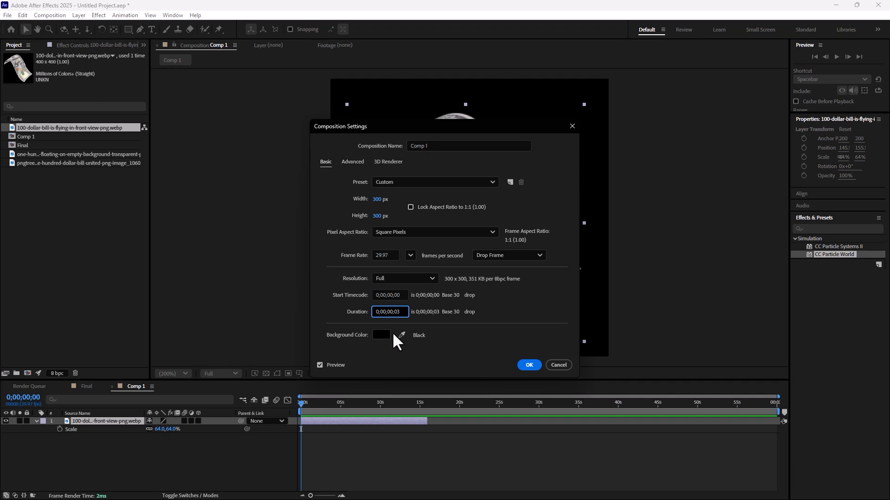
{"action": "left_click", "coordinate": [526, 364]}
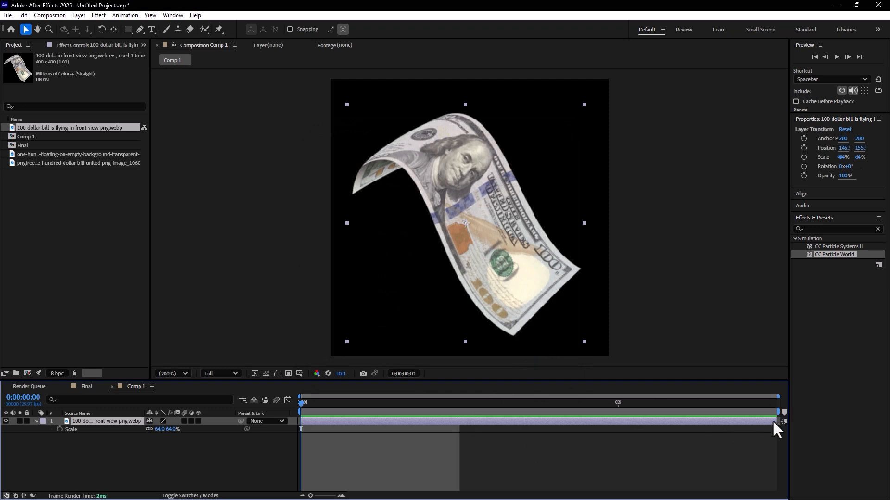
{"action": "left_click_drag", "start_coordinate": [778, 422], "coordinate": [460, 423]}
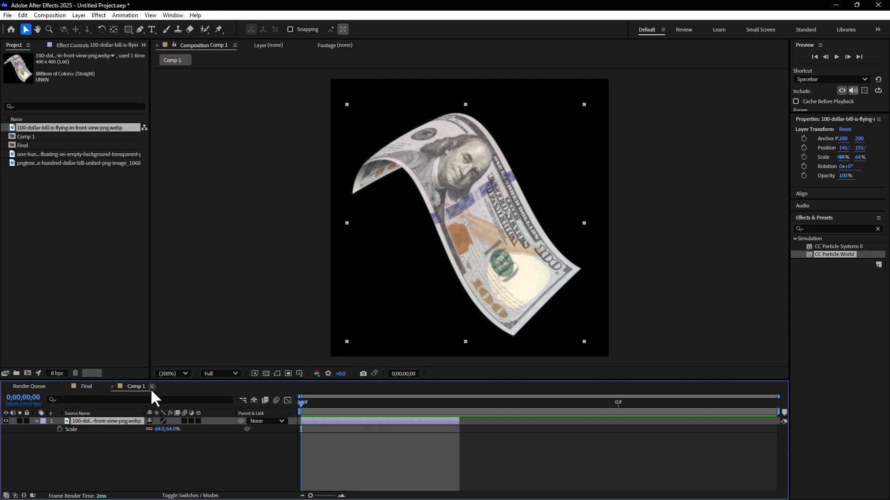
Step: Rename the Comp 1 composition to M in its composition settings
{"action": "left_click", "coordinate": [148, 466]}
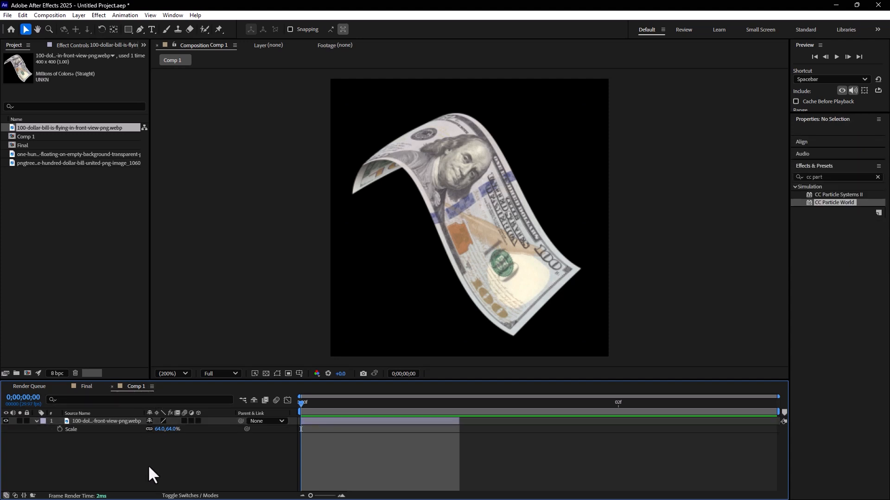
{"action": "key", "text": "ctrl+k"}
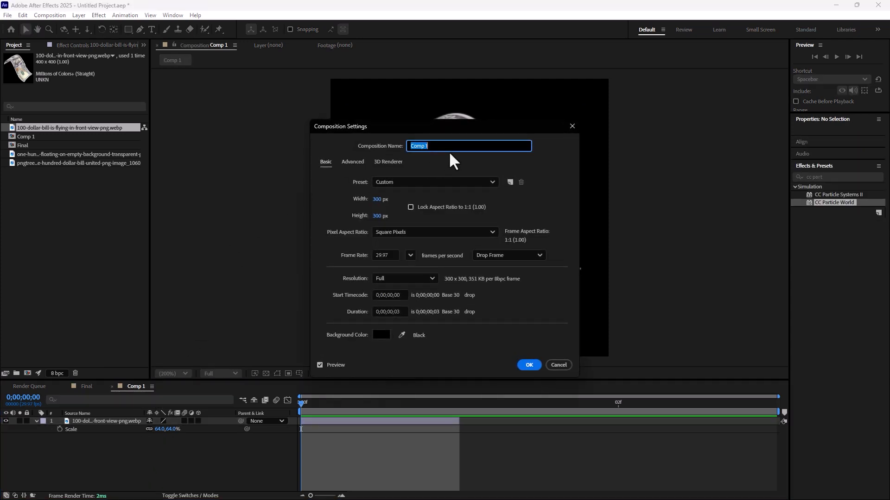
{"action": "type", "text": "M"}
{"action": "left_click", "coordinate": [529, 366]}
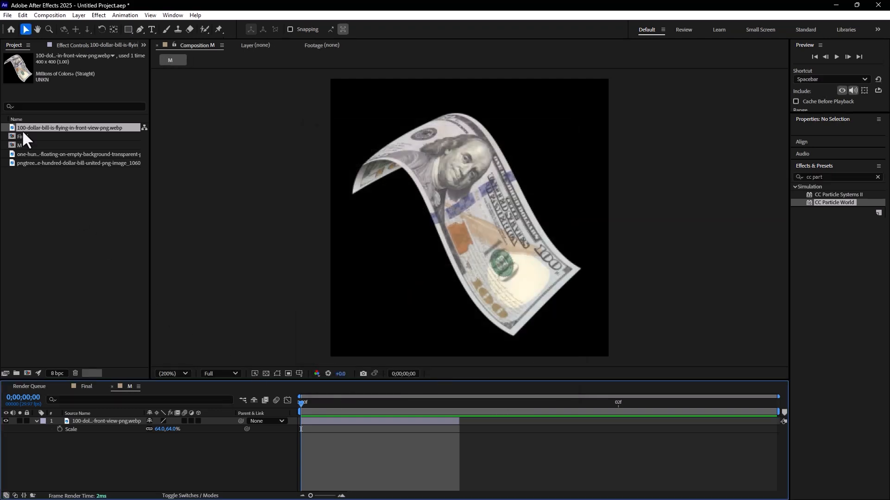
Step: Add the floating one-hundred-dollar-bill image to composition M, scale it to 35%, rotate it about -30° and centre it in the frame
{"action": "left_click_drag", "start_coordinate": [39, 152], "coordinate": [419, 288]}
{"action": "key", "text": "s"}
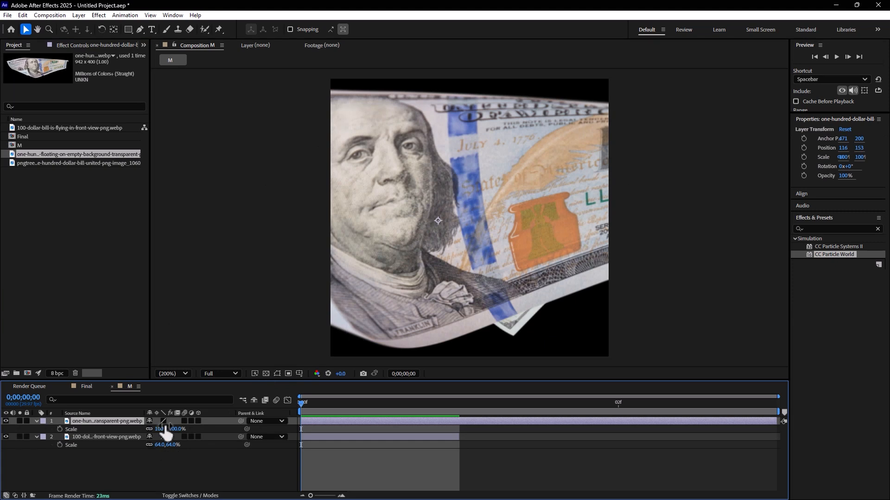
{"action": "left_click_drag", "start_coordinate": [174, 430], "coordinate": [144, 431]}
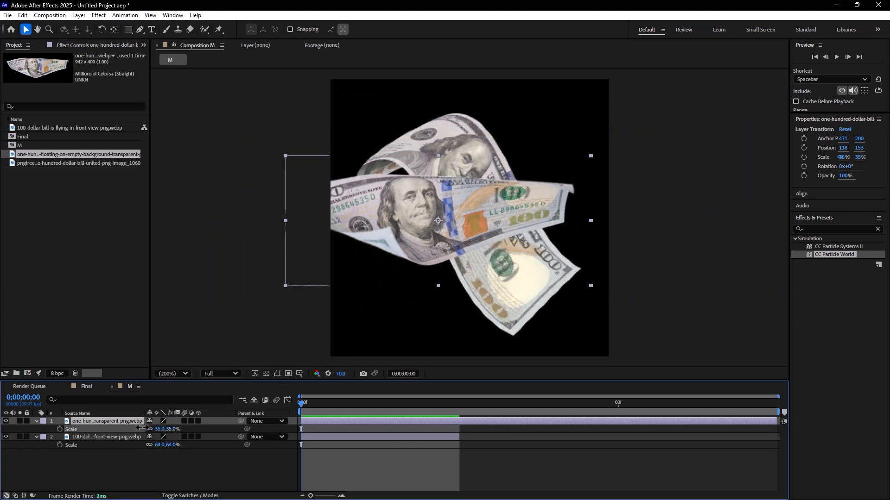
{"action": "key", "text": "w"}
{"action": "left_click_drag", "start_coordinate": [533, 199], "coordinate": [510, 164]}
{"action": "key", "text": "v"}
{"action": "left_click_drag", "start_coordinate": [474, 197], "coordinate": [510, 199]}
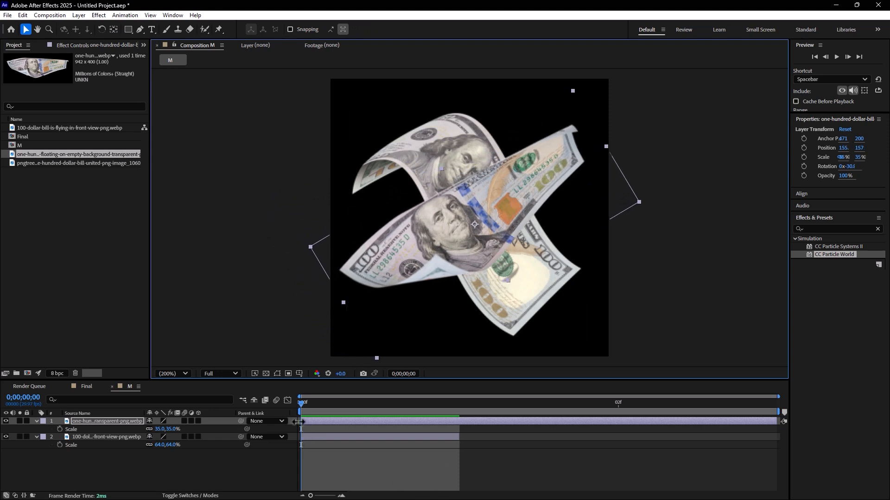
Step: Trim the floating bill layer so it occupies only the second frame
{"action": "left_click_drag", "start_coordinate": [297, 422], "coordinate": [458, 421]}
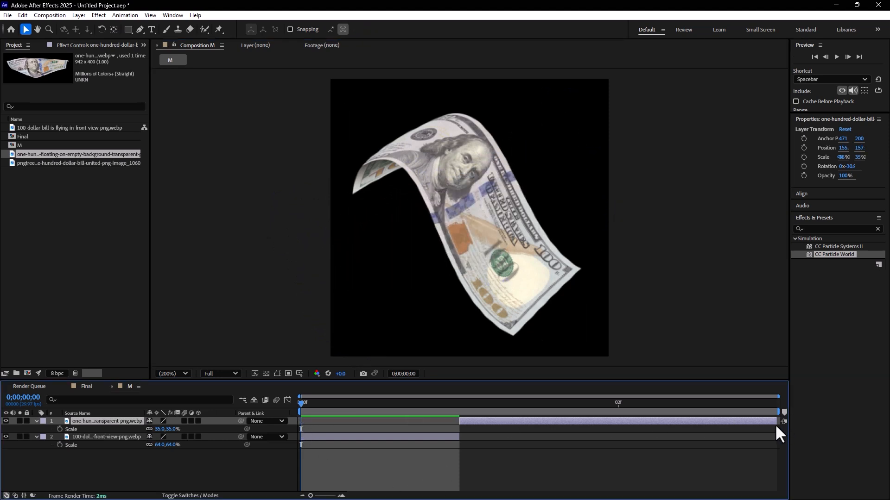
{"action": "left_click_drag", "start_coordinate": [778, 422], "coordinate": [618, 422]}
Step: Add the flat pngtree bill image to composition M at 57% scale, starting on the third frame
{"action": "left_click_drag", "start_coordinate": [54, 163], "coordinate": [445, 248]}
{"action": "mouse_move", "coordinate": [174, 429]}
{"action": "left_mouse_down"}
{"action": "mouse_move", "coordinate": [145, 429]}
{"action": "mouse_move", "coordinate": [157, 429]}
{"action": "left_mouse_up"}
{"action": "left_click_drag", "start_coordinate": [309, 421], "coordinate": [618, 412]}
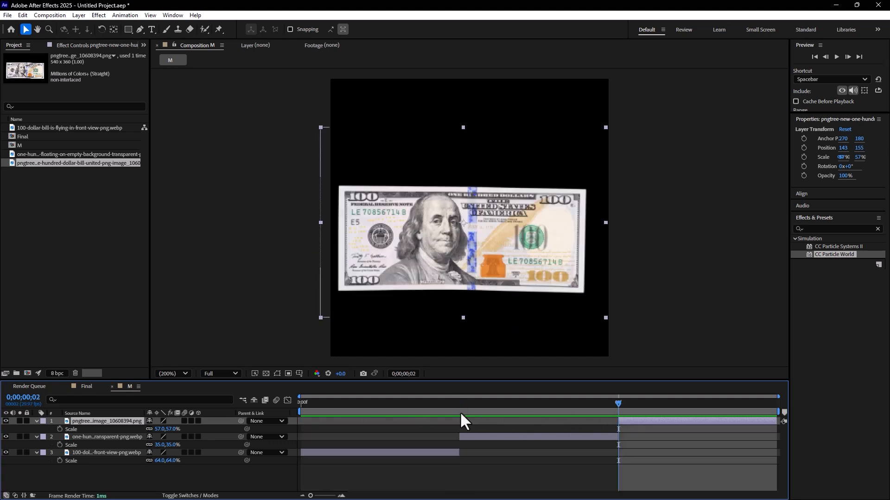
Step: Create a composition-sized black solid named P in the Final composition
{"action": "left_click", "coordinate": [86, 387]}
{"action": "right_click", "coordinate": [113, 449]}
{"action": "mouse_move", "coordinate": [155, 338]}
{"action": "left_click", "coordinate": [279, 359]}
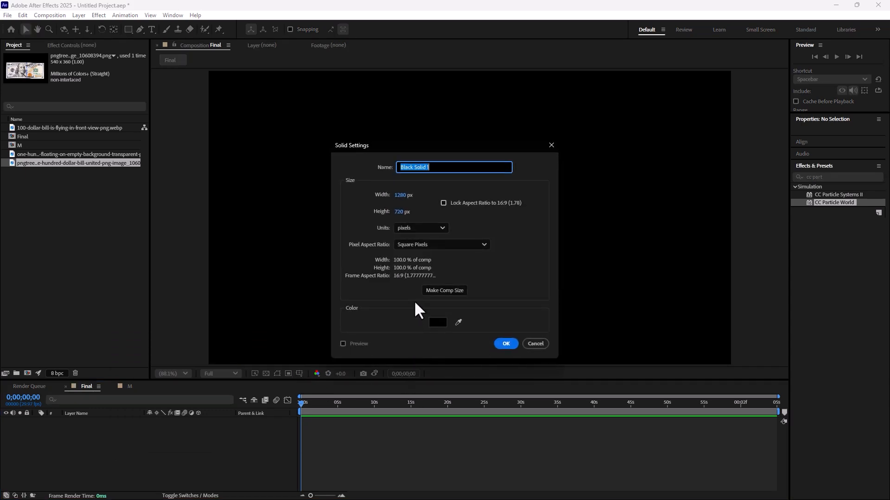
{"action": "type", "text": "P"}
{"action": "left_click", "coordinate": [448, 290]}
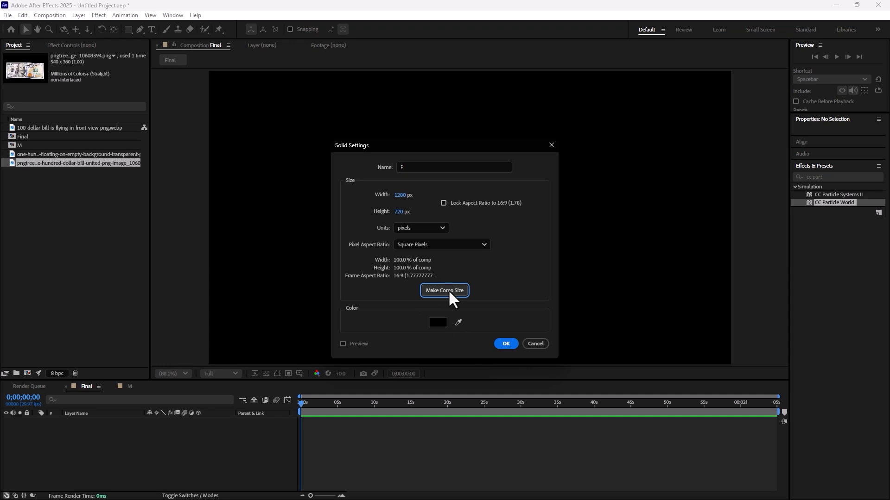
{"action": "left_click", "coordinate": [505, 341]}
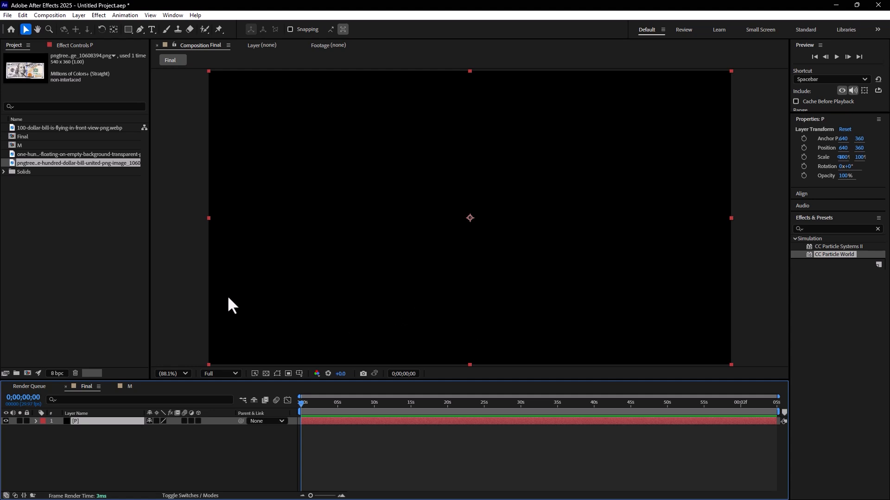
Step: Apply the RG Trapcode Particular effect to the P solid and preview its particles
{"action": "left_click", "coordinate": [97, 13]}
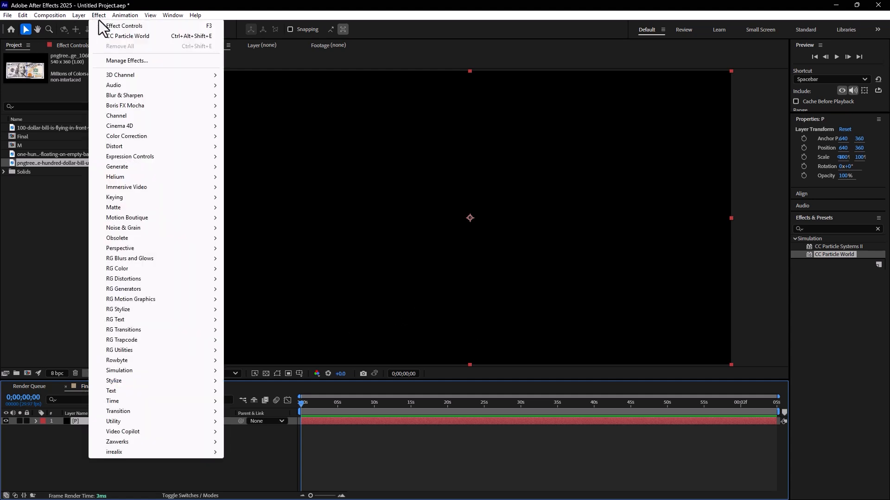
{"action": "mouse_move", "coordinate": [155, 341]}
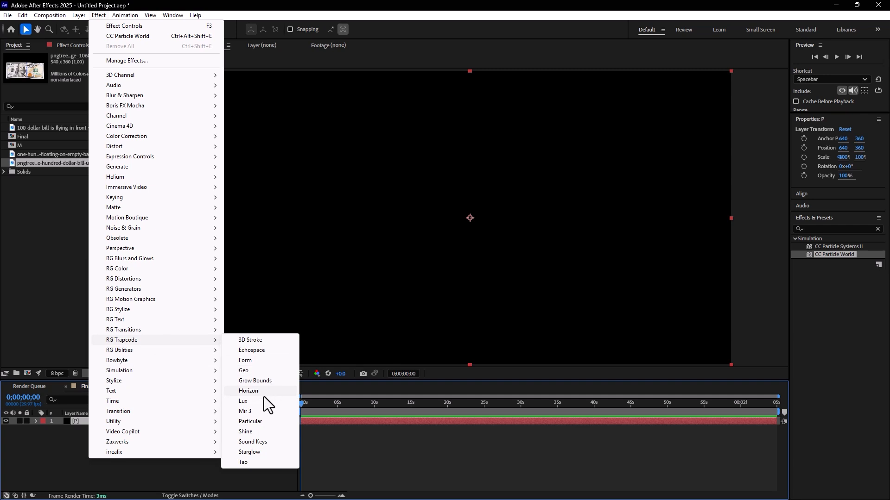
{"action": "left_click", "coordinate": [259, 421]}
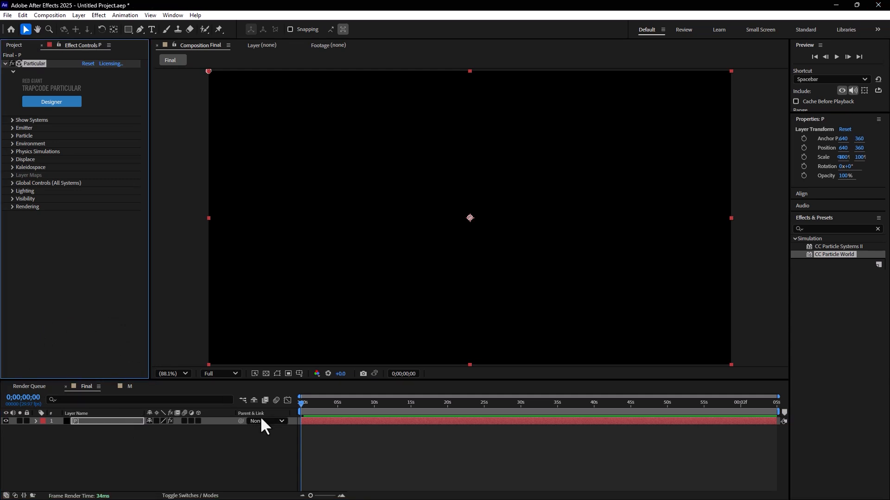
{"action": "key", "text": "space"}
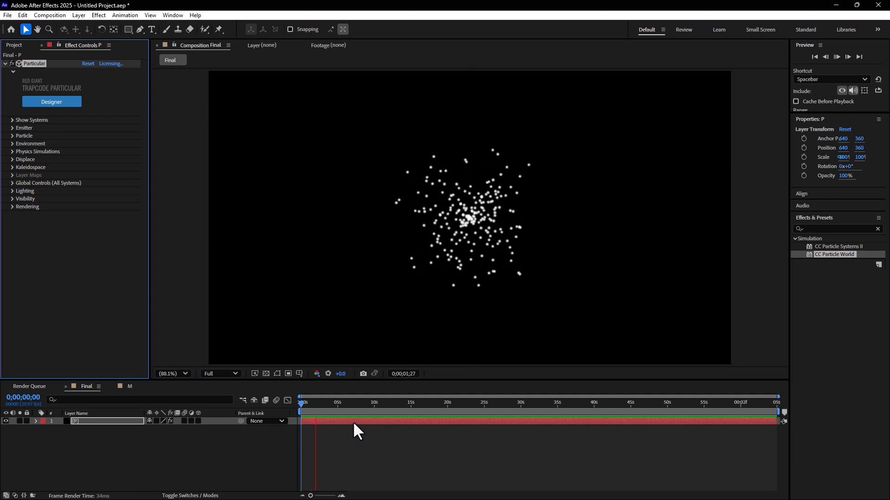
{"action": "left_click_drag", "start_coordinate": [410, 410], "coordinate": [352, 422]}
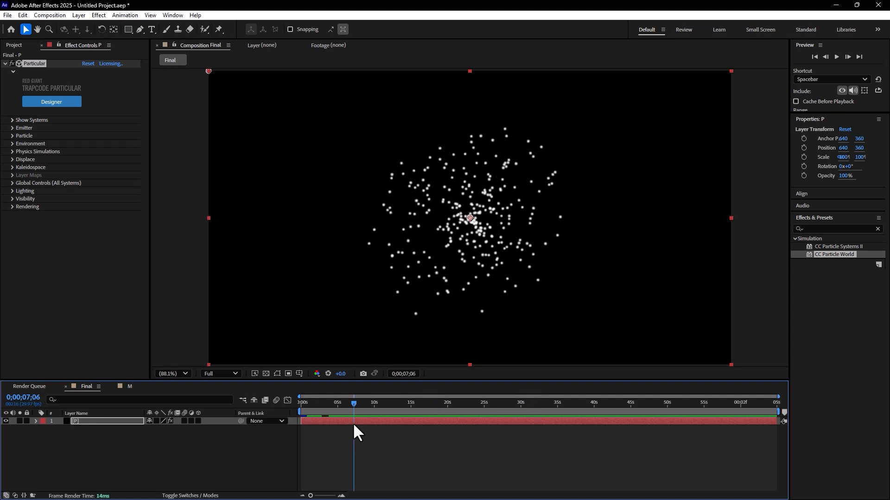
Step: Shorten the Final composition's duration to 0;00;05;01
{"action": "key", "text": "ctrl+k"}
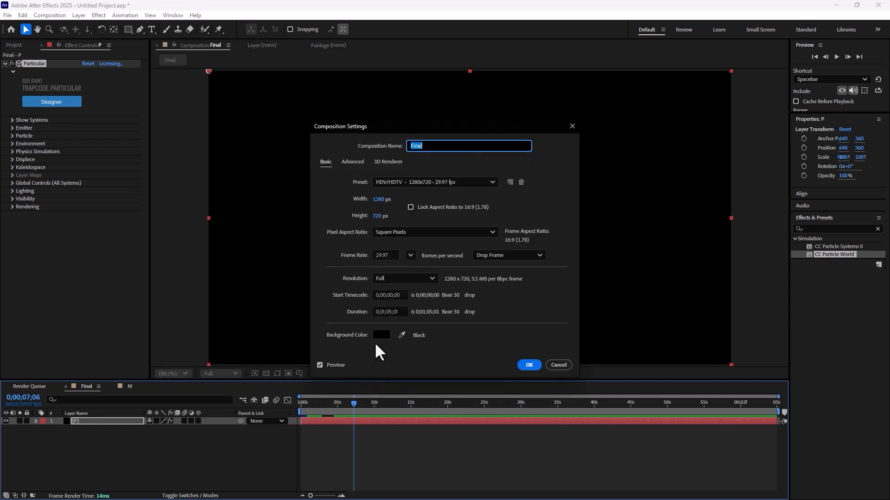
{"action": "left_click", "coordinate": [387, 311]}
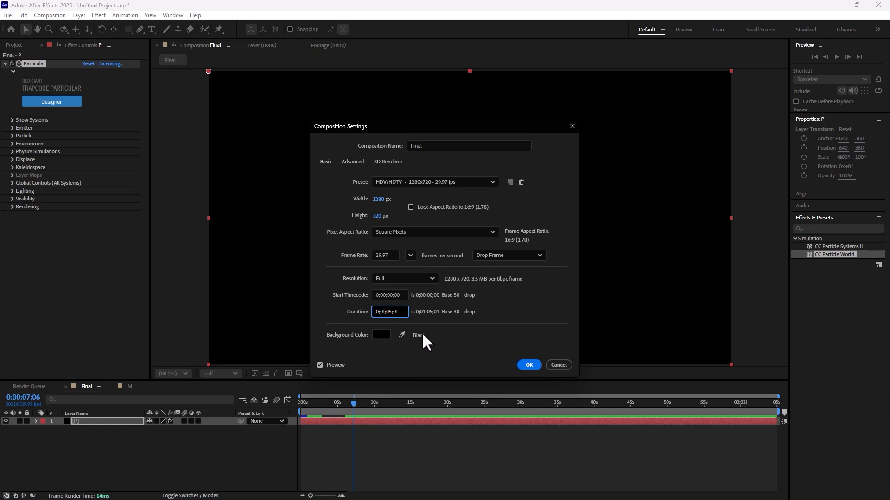
{"action": "key", "text": "BackSpace"}
{"action": "key", "text": "BackSpace"}
{"action": "type", "text": "0"}
{"action": "left_click", "coordinate": [530, 362]}
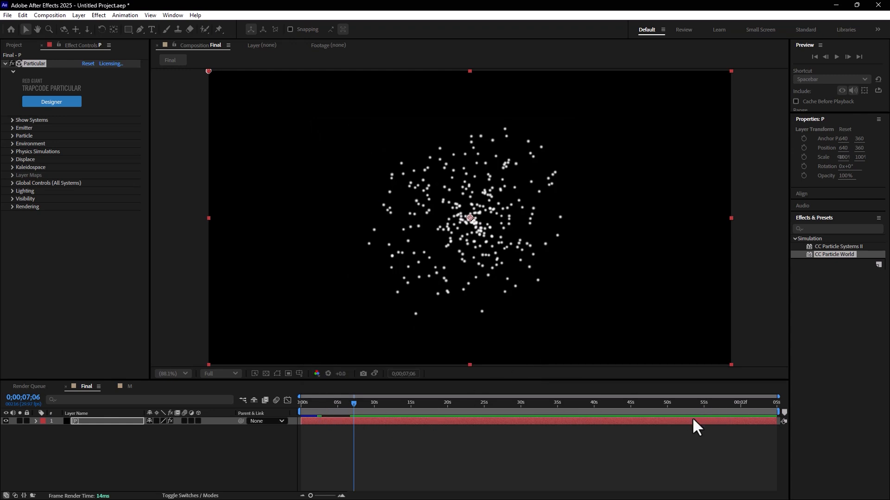
Step: Return to the start of the Final composition and play back the particle animation
{"action": "left_click", "coordinate": [616, 405]}
{"action": "left_click_drag", "start_coordinate": [609, 416], "coordinate": [241, 408]}
{"action": "key", "text": "space"}
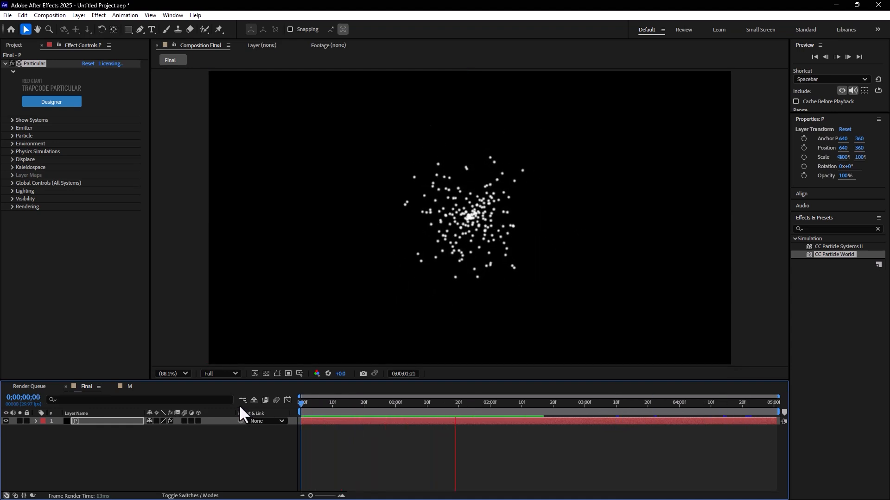
Step: Stop the preview and set Particular's Emitter Type to Box
{"action": "key", "text": "space"}
{"action": "left_click", "coordinate": [220, 306]}
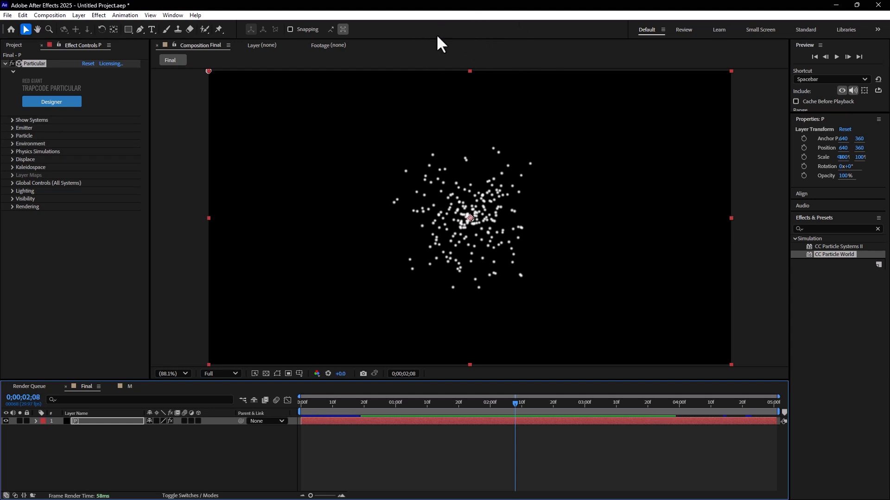
{"action": "left_click", "coordinate": [11, 128]}
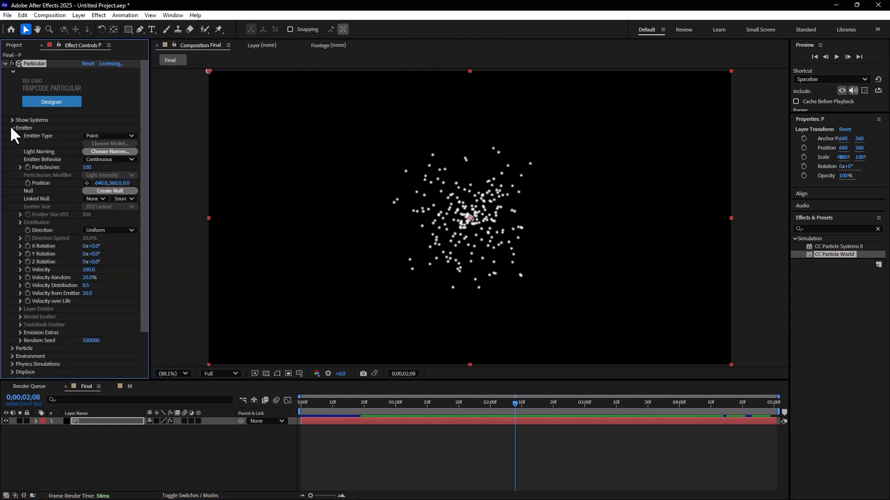
{"action": "left_click", "coordinate": [110, 136]}
{"action": "left_click", "coordinate": [105, 154]}
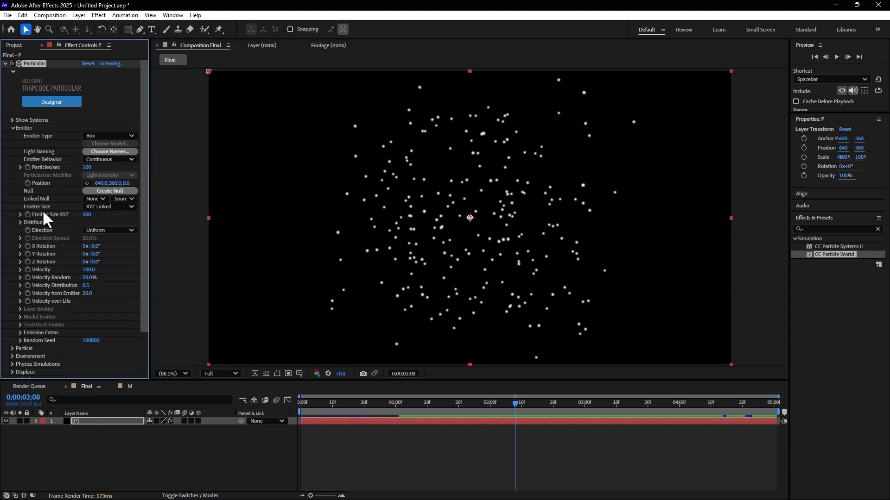
Step: Switch the Emitter Size to XYZ Individual and set X to 1181, Y to 0 and Z to 815
{"action": "left_click", "coordinate": [97, 207]}
{"action": "left_click", "coordinate": [104, 226]}
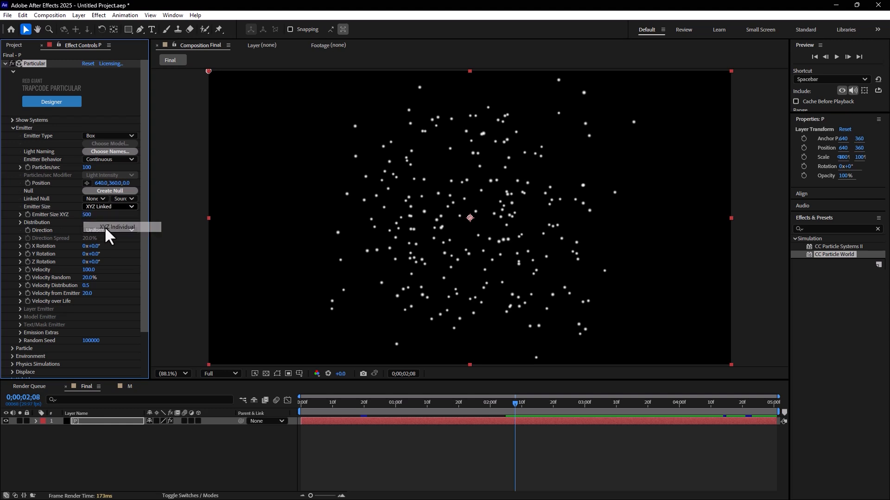
{"action": "left_click_drag", "start_coordinate": [86, 223], "coordinate": [3, 428]}
{"action": "left_click_drag", "start_coordinate": [87, 215], "coordinate": [406, 210]}
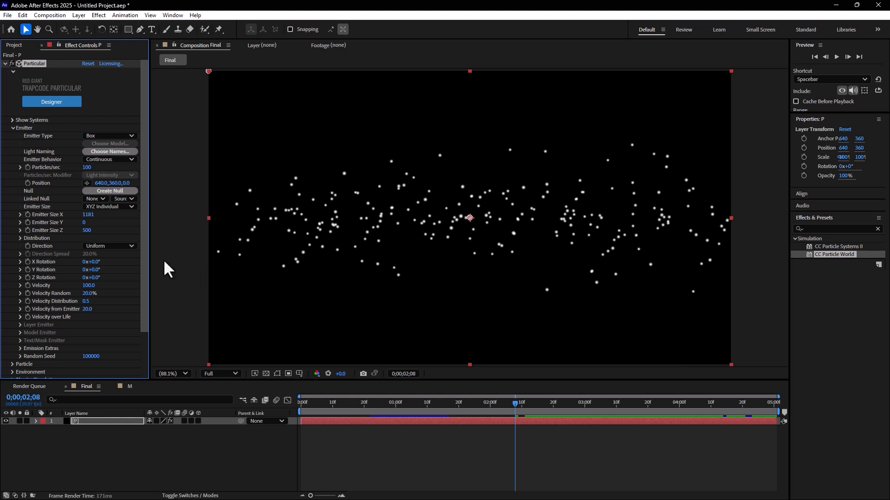
{"action": "left_click_drag", "start_coordinate": [85, 228], "coordinate": [228, 227]}
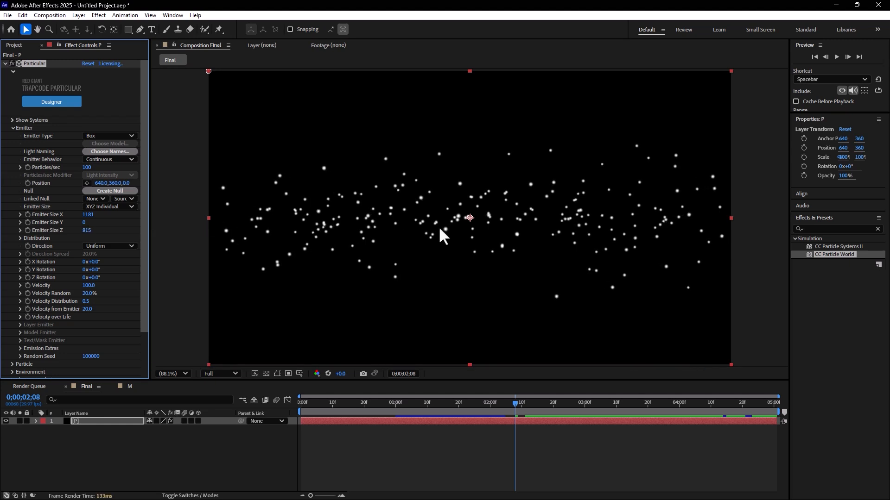
Step: Move the emitter above the frame to about 636.6, -94.3 and set the Environment Gravity to 230
{"action": "left_click_drag", "start_coordinate": [471, 216], "coordinate": [470, 34]}
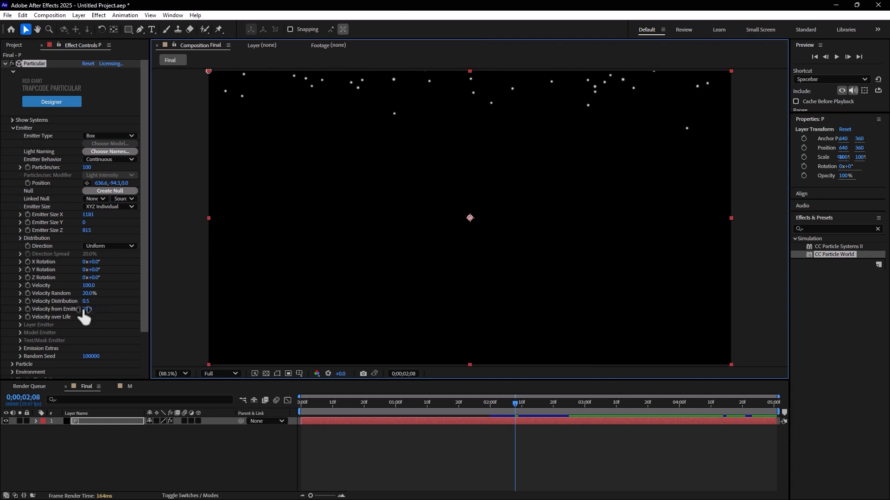
{"action": "scroll", "coordinate": [107, 306], "scroll_direction": "down", "scroll_amount": 2}
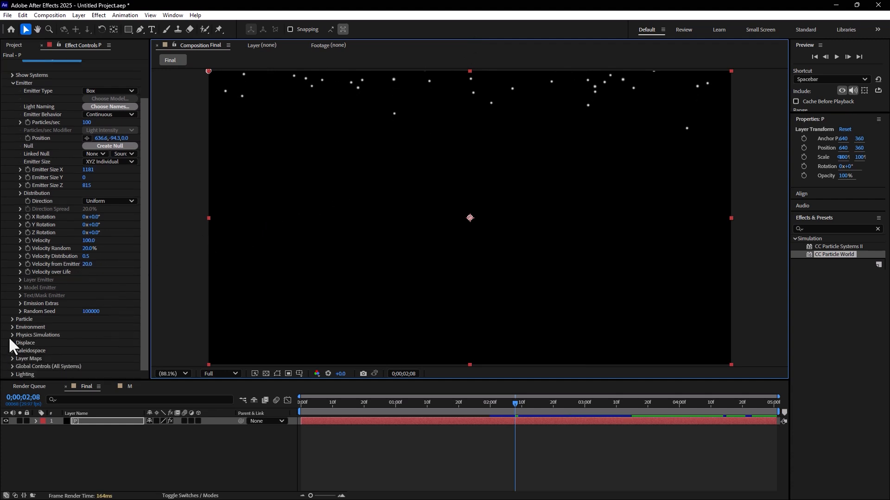
{"action": "left_click", "coordinate": [13, 328]}
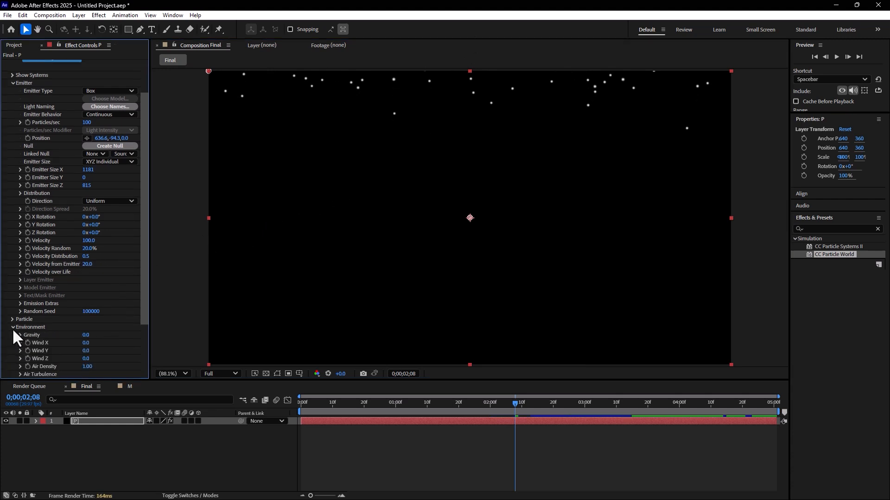
{"action": "left_click_drag", "start_coordinate": [83, 334], "coordinate": [100, 335]}
Step: Play back the falling particles from the start of the Final composition
{"action": "left_click_drag", "start_coordinate": [366, 409], "coordinate": [285, 415]}
{"action": "key", "text": "space"}
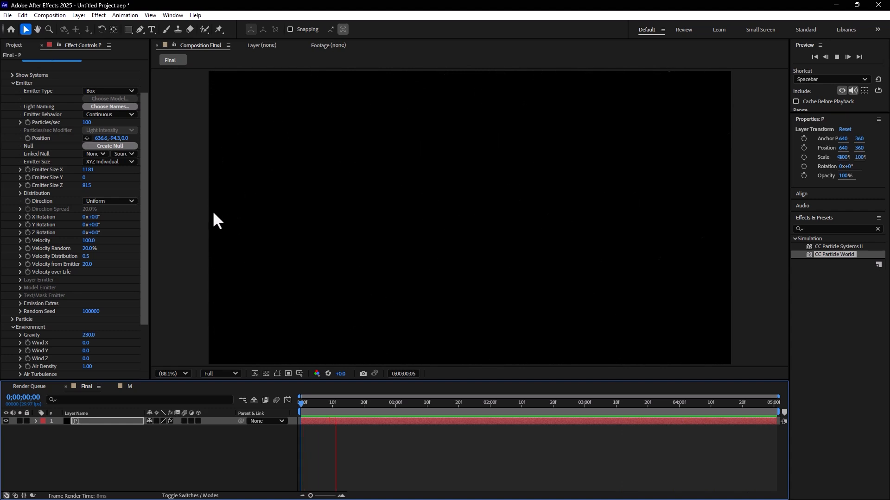
{"action": "key", "text": "space"}
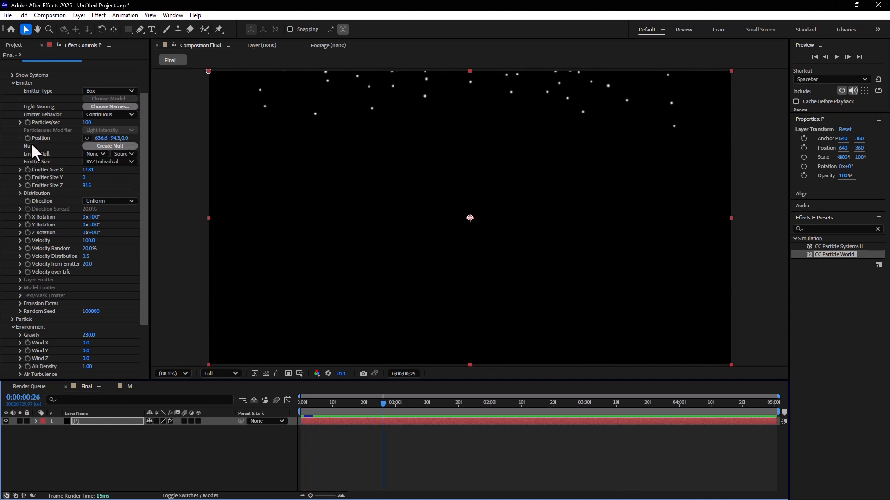
Step: Set the emitter's Particles/sec to 35 and preview the reduced particle flow
{"action": "left_click", "coordinate": [13, 75]}
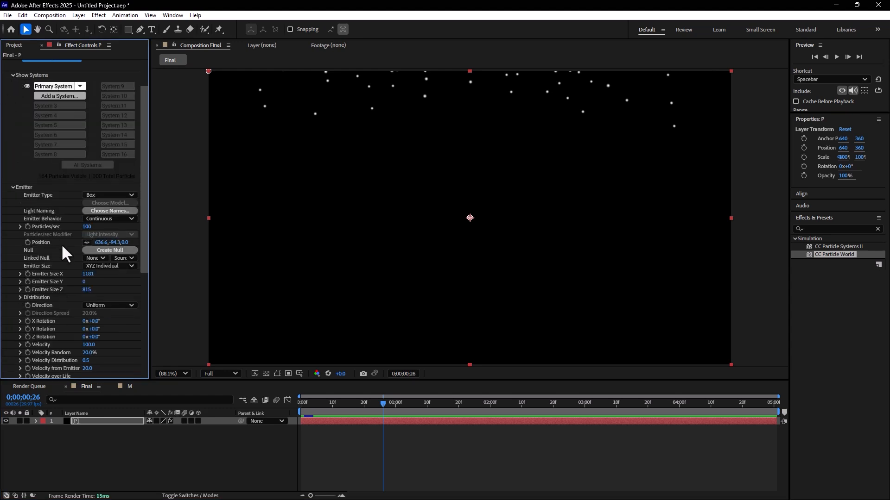
{"action": "left_click", "coordinate": [86, 226]}
{"action": "key", "text": "BackSpace"}
{"action": "type", "text": "35"}
{"action": "key", "text": "Return"}
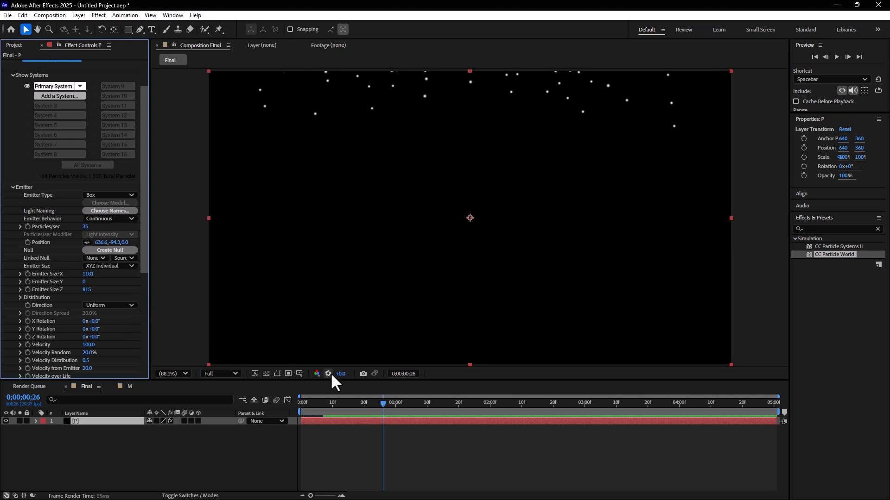
{"action": "key", "text": "space"}
{"action": "key", "text": "space"}
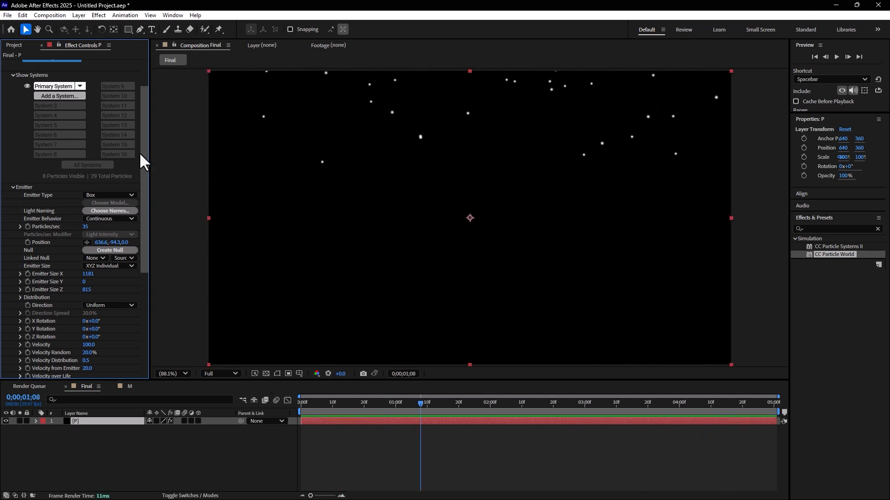
Step: Add the M composition beneath the P layer in Final, hide it and make it a 3D layer
{"action": "scroll", "coordinate": [134, 250], "scroll_direction": "down", "scroll_amount": 5}
{"action": "scroll", "coordinate": [51, 63], "scroll_direction": "up", "scroll_amount": 5}
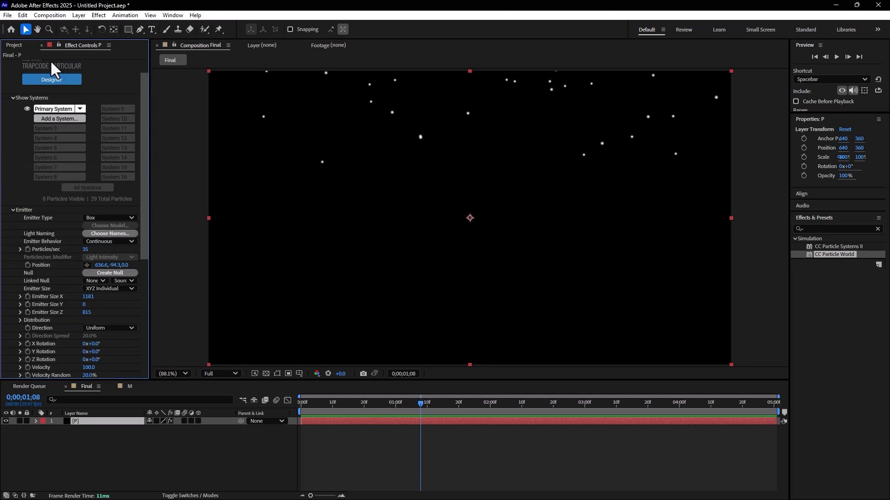
{"action": "left_click", "coordinate": [11, 44]}
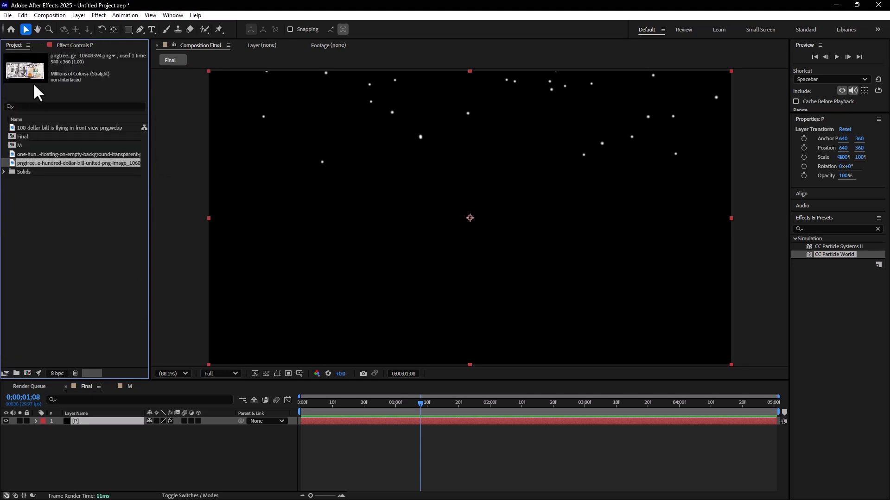
{"action": "left_click_drag", "start_coordinate": [13, 146], "coordinate": [77, 453]}
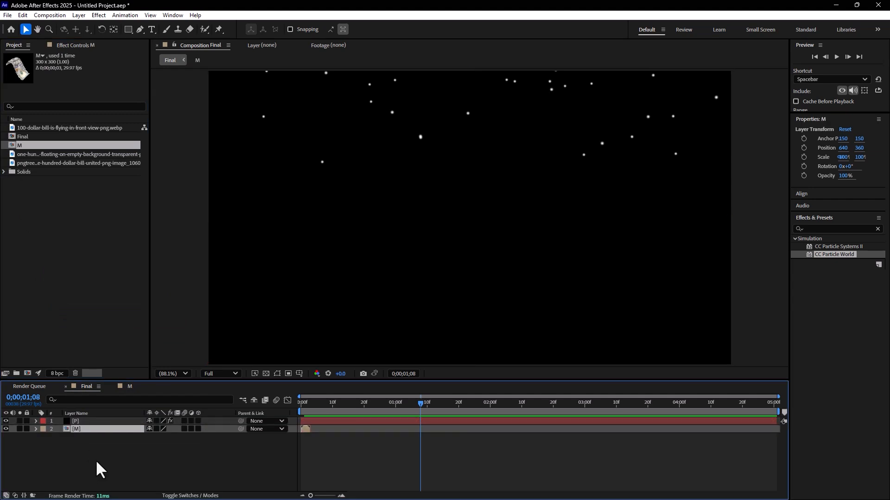
{"action": "left_click", "coordinate": [6, 429]}
{"action": "left_click", "coordinate": [199, 430]}
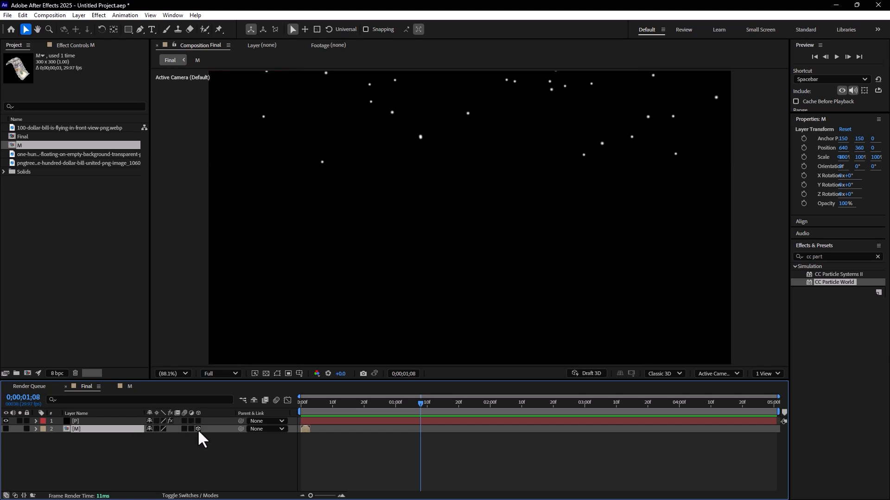
Step: Set the Particle Type of the P layer's Particular effect to Sprite
{"action": "left_click", "coordinate": [99, 422]}
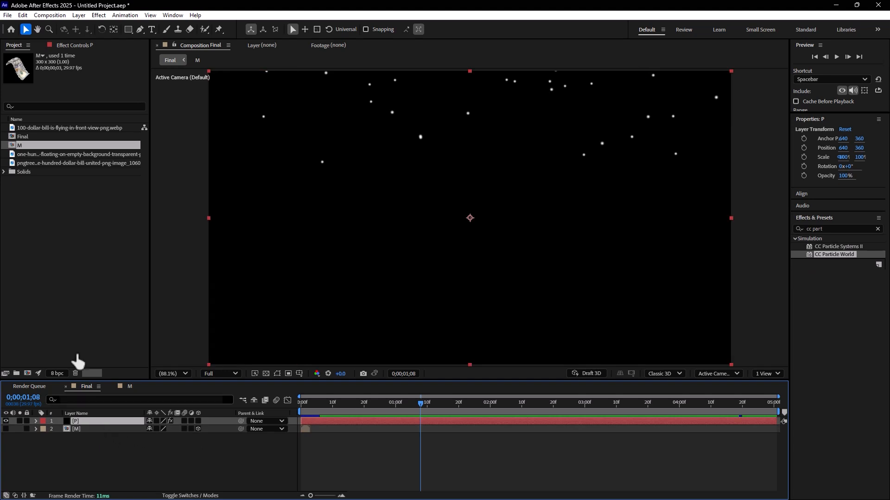
{"action": "left_click", "coordinate": [83, 41]}
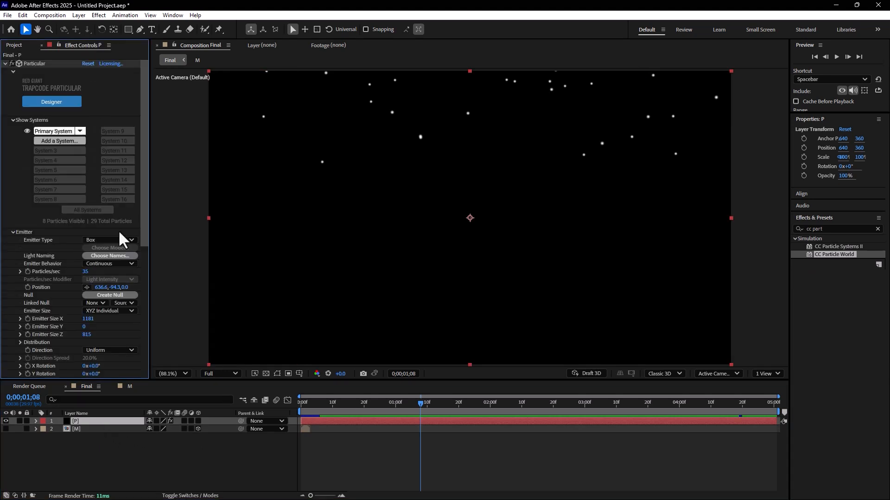
{"action": "left_click_drag", "start_coordinate": [145, 244], "coordinate": [139, 358]}
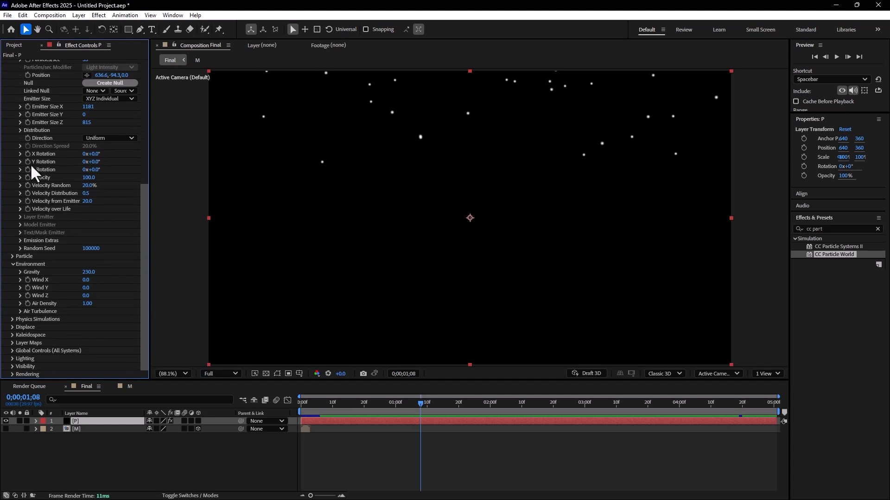
{"action": "scroll", "coordinate": [107, 244], "scroll_direction": "up", "scroll_amount": 4}
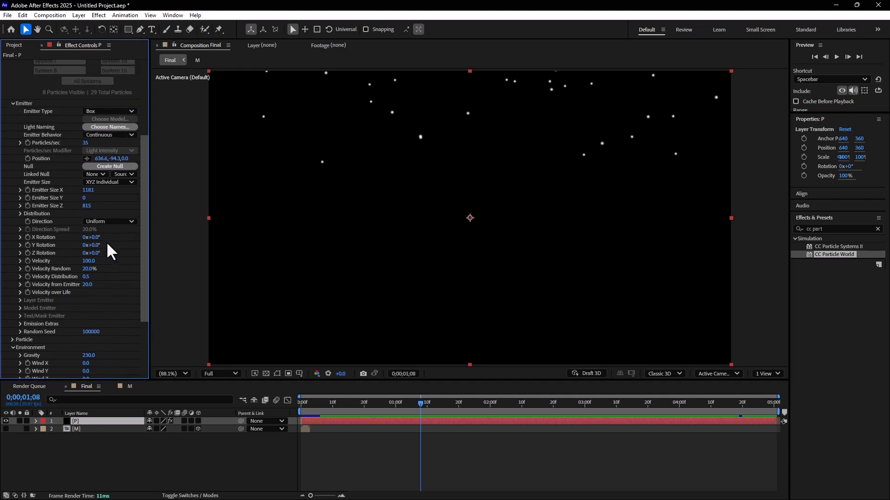
{"action": "scroll", "coordinate": [108, 250], "scroll_direction": "down", "scroll_amount": 3}
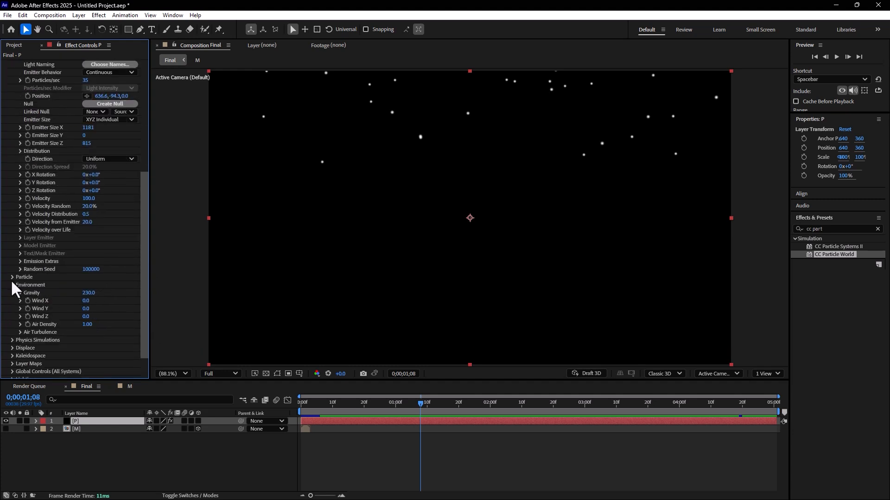
{"action": "left_click", "coordinate": [11, 277]}
{"action": "left_click", "coordinate": [103, 201]}
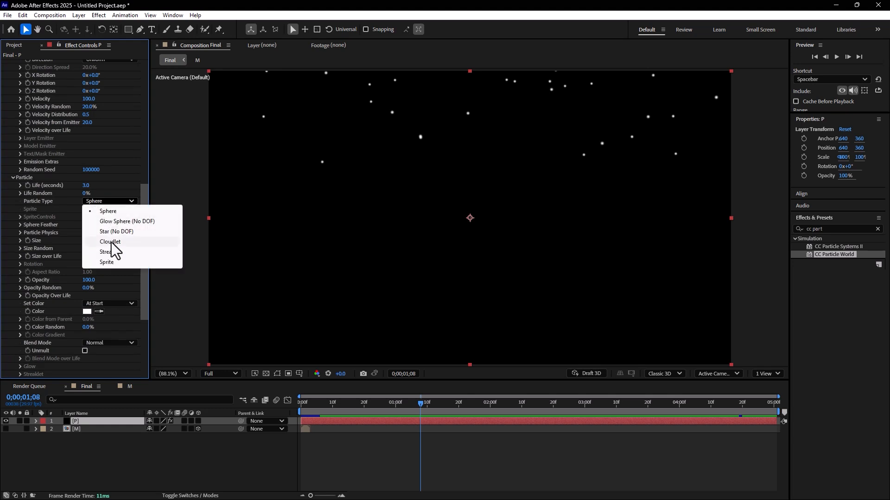
{"action": "left_click", "coordinate": [110, 260]}
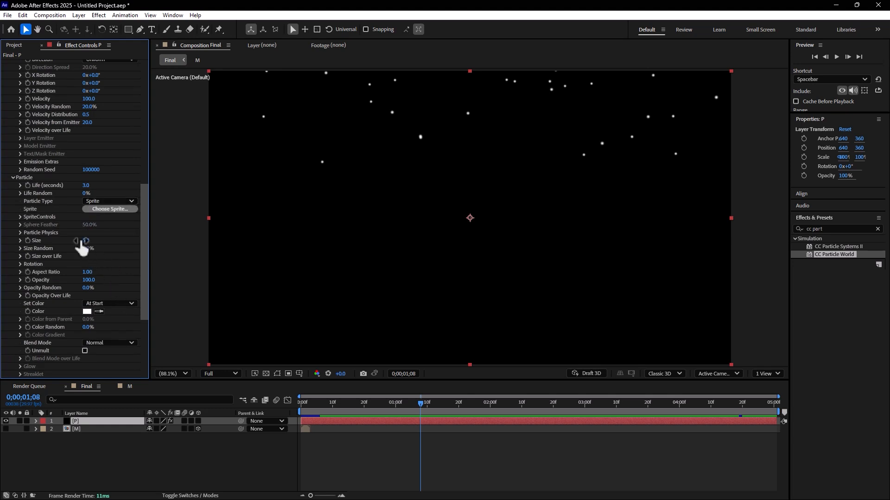
Step: Use layer M as the particle sprite and set its Time Sampling to Random - Still Frame
{"action": "left_click", "coordinate": [19, 217]}
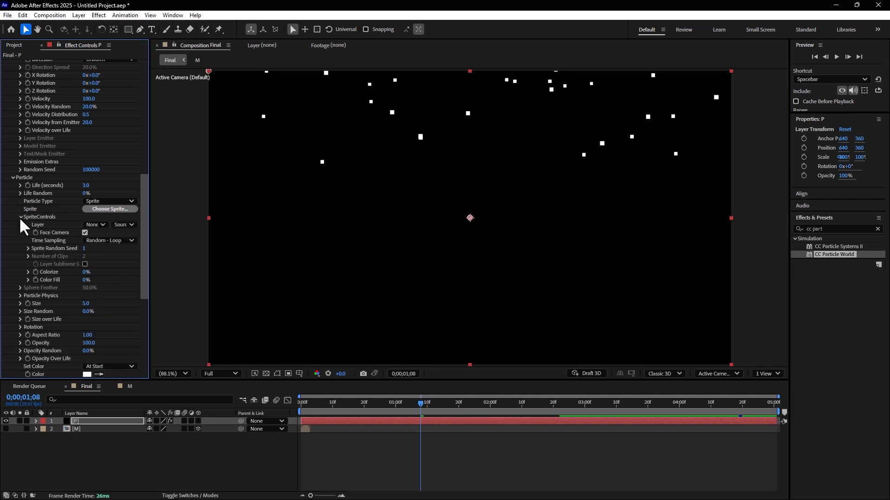
{"action": "left_click", "coordinate": [90, 226]}
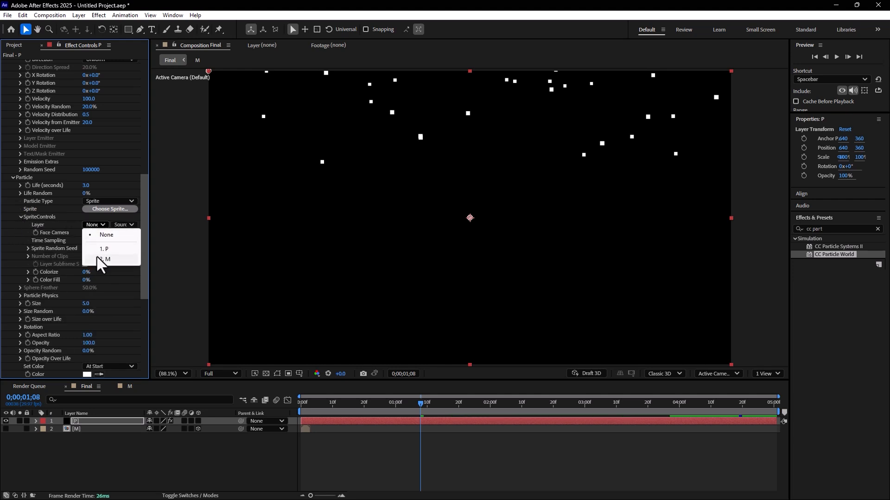
{"action": "left_click", "coordinate": [97, 257]}
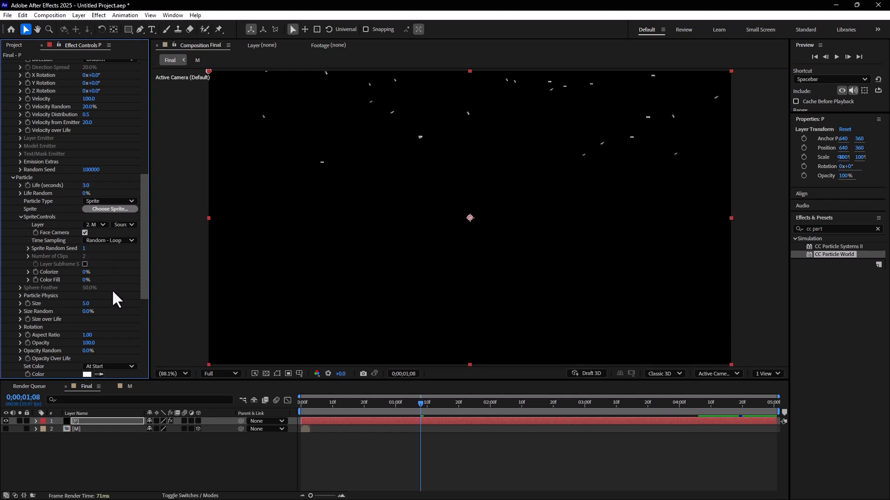
{"action": "left_click", "coordinate": [98, 240]}
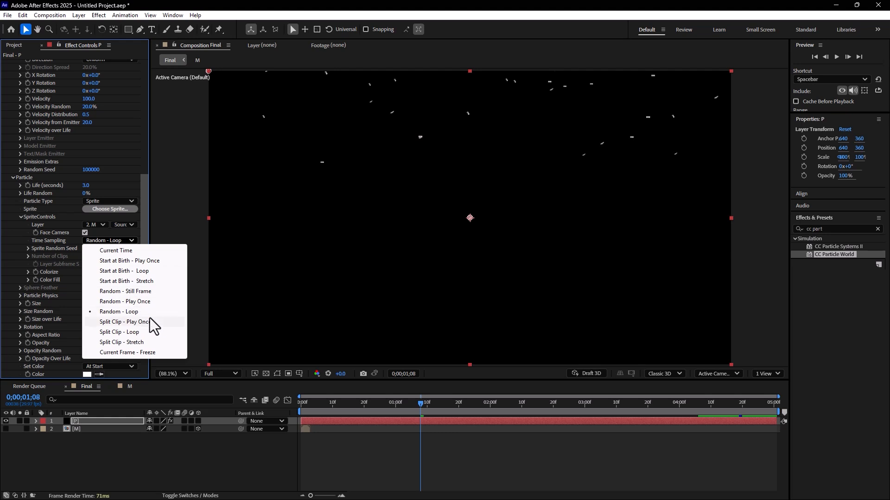
{"action": "left_click", "coordinate": [118, 293]}
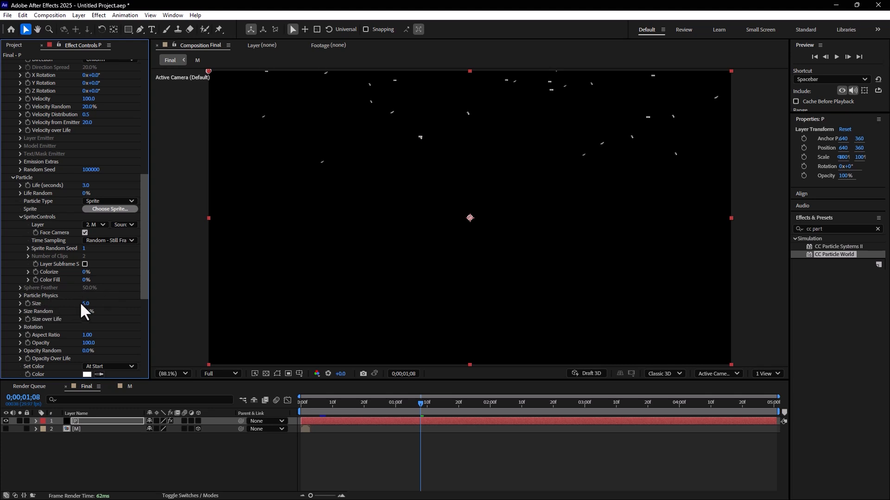
Step: Set the particle Size to 58 and Size Random to 56%, and play the animation from the start
{"action": "left_click_drag", "start_coordinate": [108, 303], "coordinate": [108, 303]}
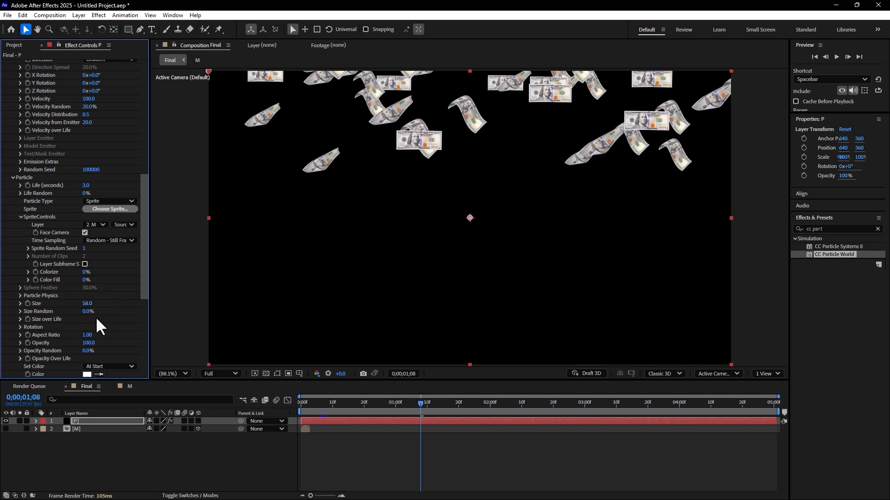
{"action": "left_click_drag", "start_coordinate": [84, 312], "coordinate": [112, 312]}
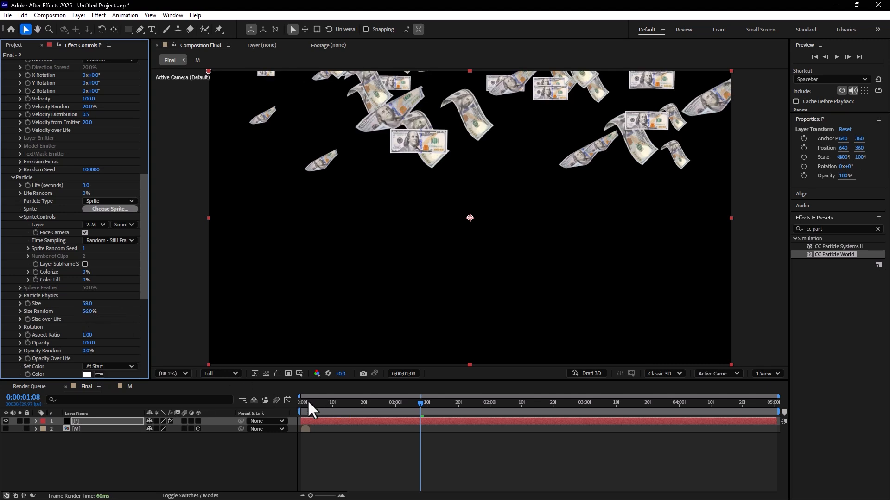
{"action": "left_click_drag", "start_coordinate": [308, 402], "coordinate": [288, 401]}
{"action": "key", "text": "space"}
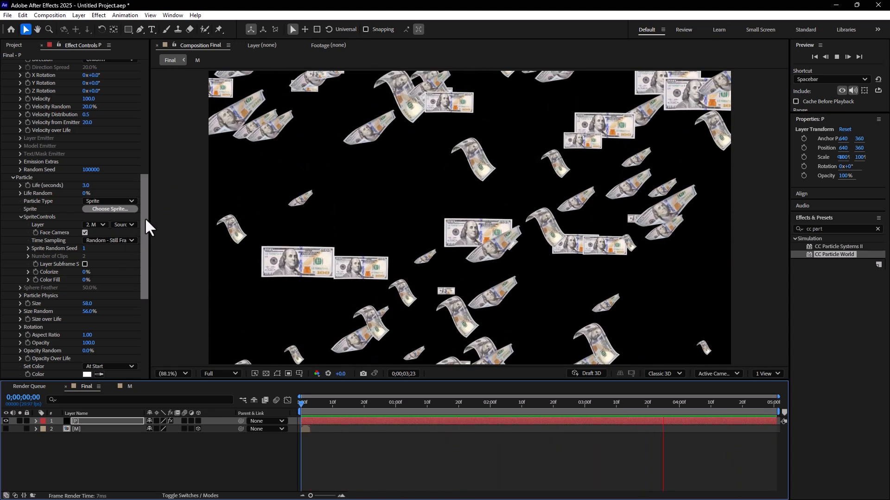
Step: In the particle Rotation settings, set Orient to Motion to 5% and Rotate Z to 5 revolutions
{"action": "left_click_drag", "start_coordinate": [146, 210], "coordinate": [138, 247]}
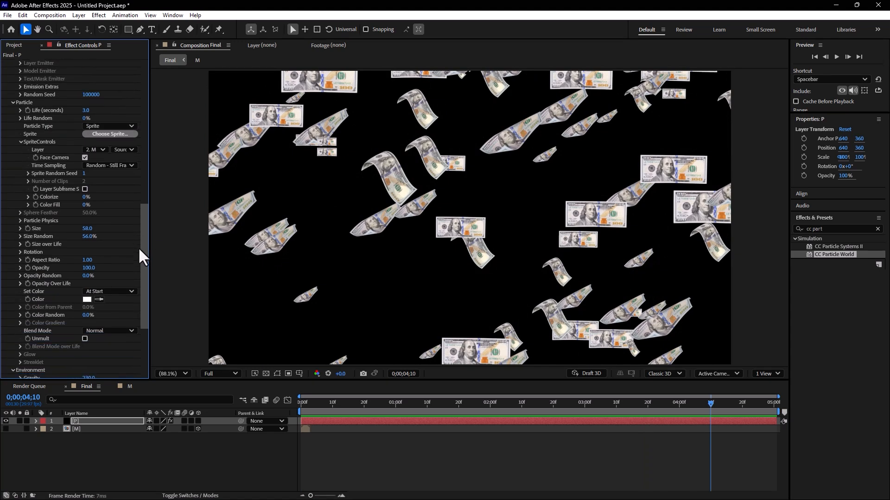
{"action": "left_click", "coordinate": [19, 250]}
{"action": "left_click", "coordinate": [85, 261]}
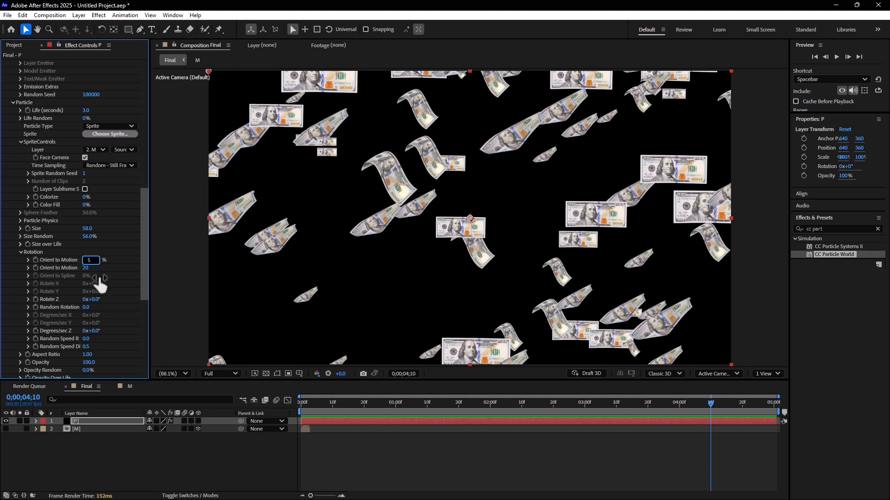
{"action": "left_click", "coordinate": [119, 280]}
{"action": "left_click", "coordinate": [86, 299]}
{"action": "type", "text": "5"}
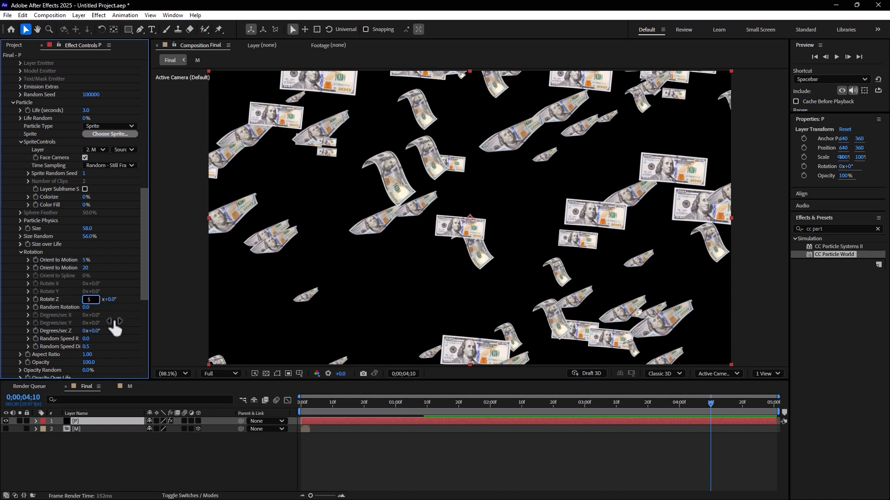
Step: Set Random Rotation to 5, Degrees/sec Z to 5 revolutions and Random Speed Rotate to 5, and preview from the start
{"action": "left_click", "coordinate": [87, 307]}
{"action": "type", "text": "5"}
{"action": "left_click", "coordinate": [85, 331]}
{"action": "type", "text": "5"}
{"action": "left_click", "coordinate": [86, 339]}
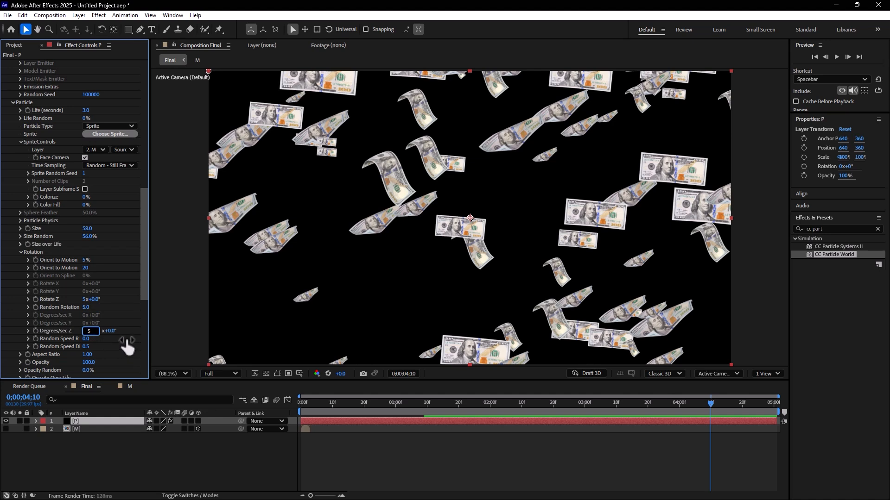
{"action": "type", "text": "5"}
{"action": "left_click", "coordinate": [287, 407]}
{"action": "key", "text": "space"}
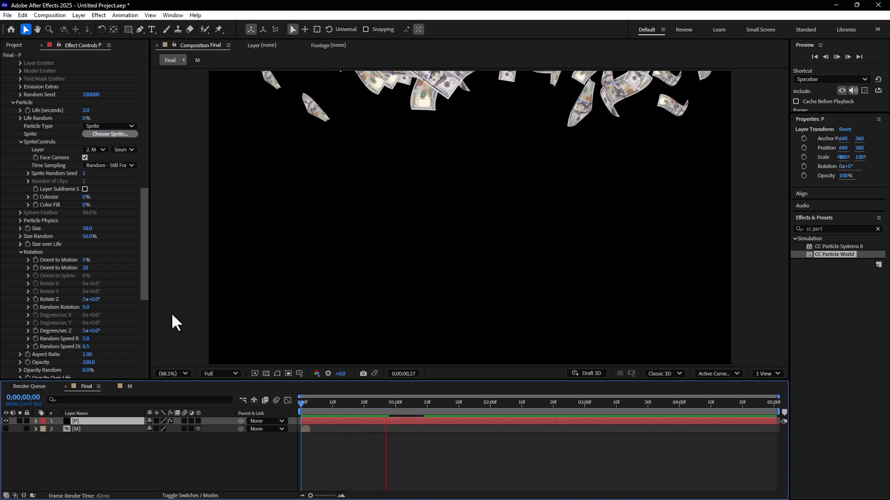
{"action": "key", "text": "space"}
Step: Lower Orient to Motion to 1% and preview the falling bills
{"action": "left_click", "coordinate": [86, 260]}
{"action": "type", "text": "1"}
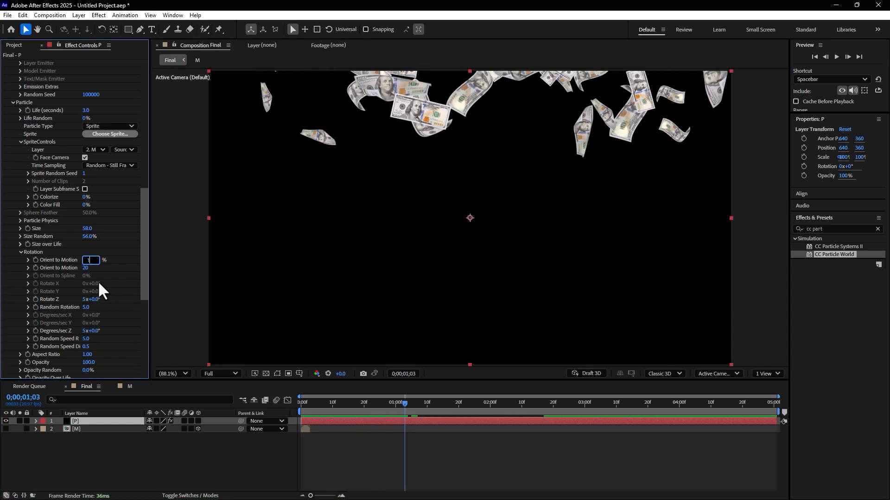
{"action": "key", "text": "Return"}
{"action": "key", "text": "space"}
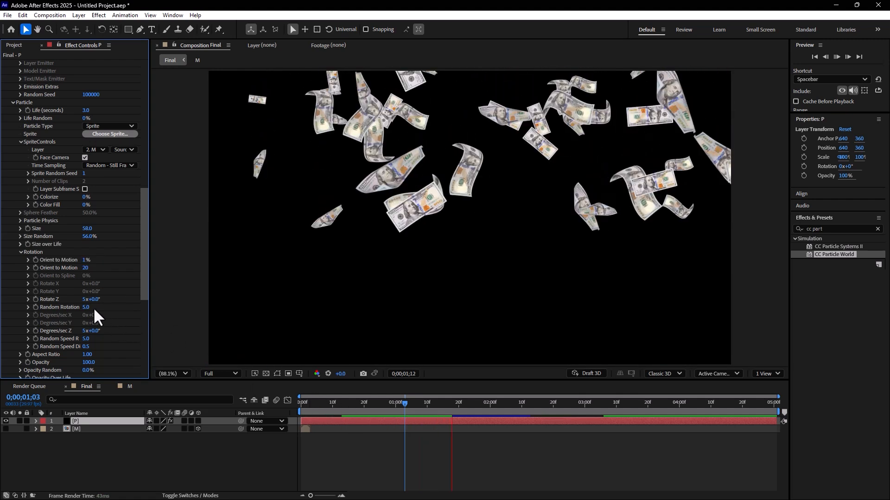
{"action": "key", "text": "space"}
Step: Set Rotate Z to 1 revolution, Random Rotation to 1 and Degrees/sec Z to 1 revolution, and preview from the start
{"action": "left_click", "coordinate": [86, 300]}
{"action": "type", "text": "1"}
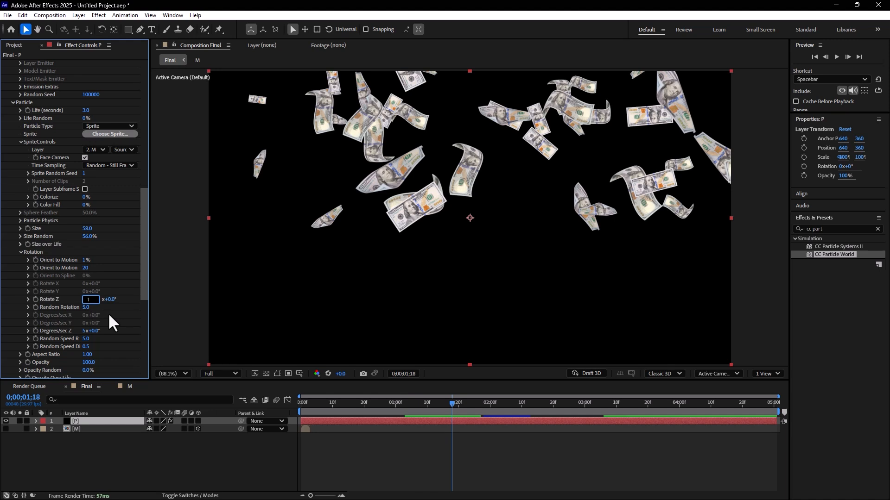
{"action": "key", "text": "Return"}
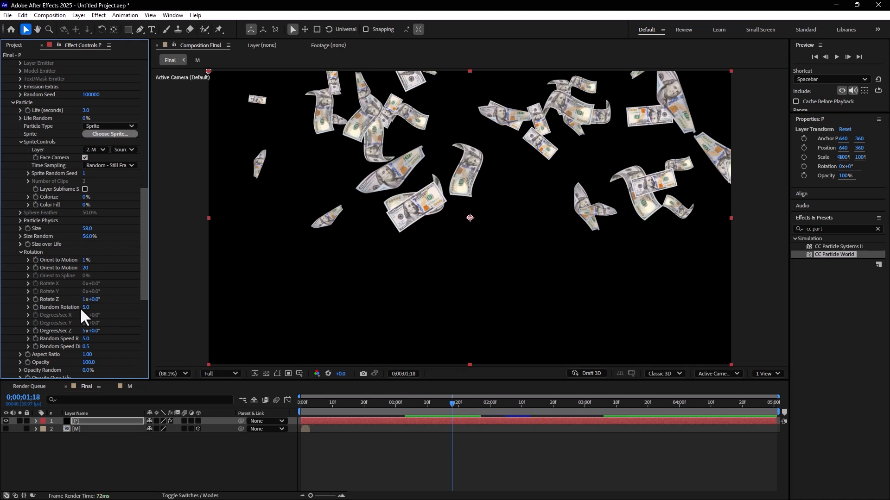
{"action": "left_click", "coordinate": [86, 308]}
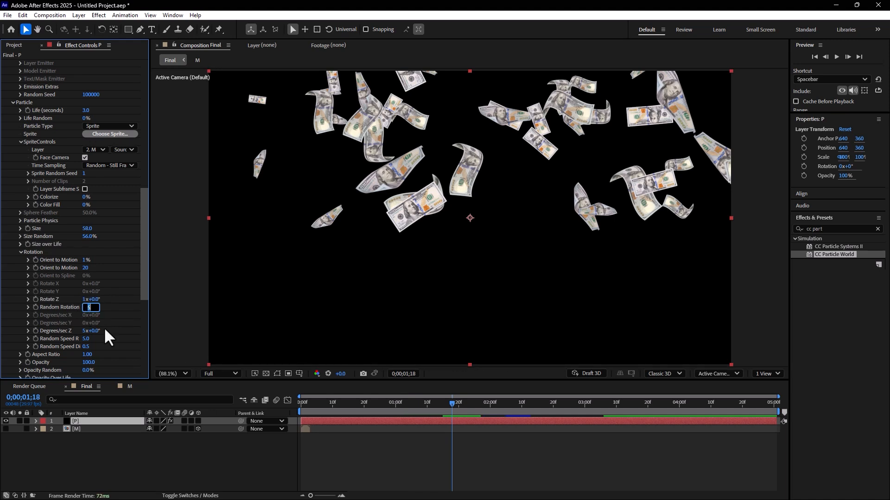
{"action": "type", "text": "1"}
{"action": "left_click", "coordinate": [84, 331]}
{"action": "type", "text": "1"}
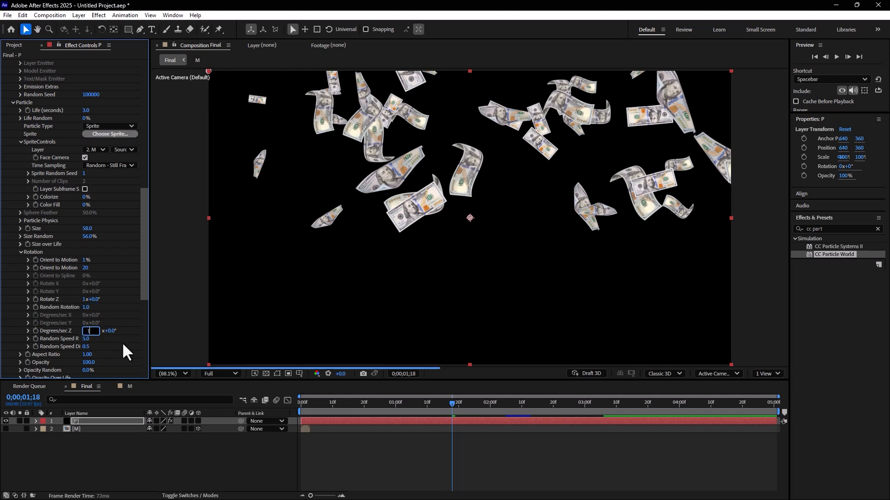
{"action": "key", "text": "Return"}
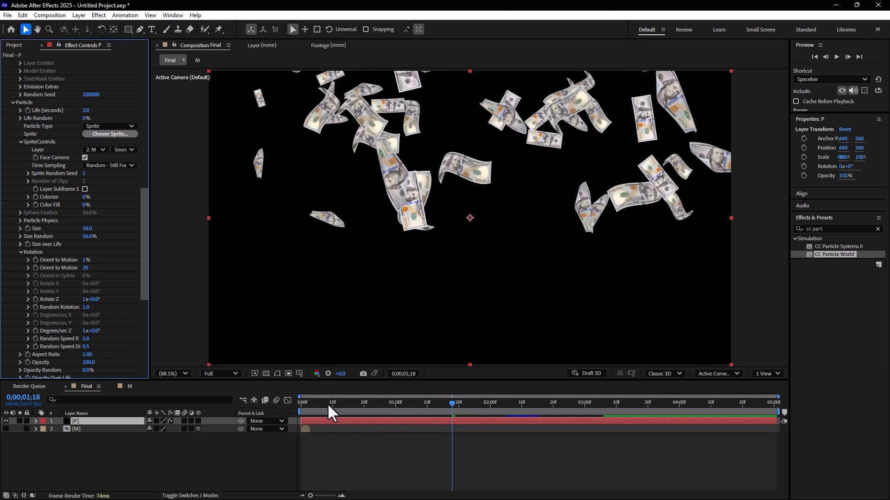
{"action": "key", "text": "Home"}
{"action": "key", "text": "space"}
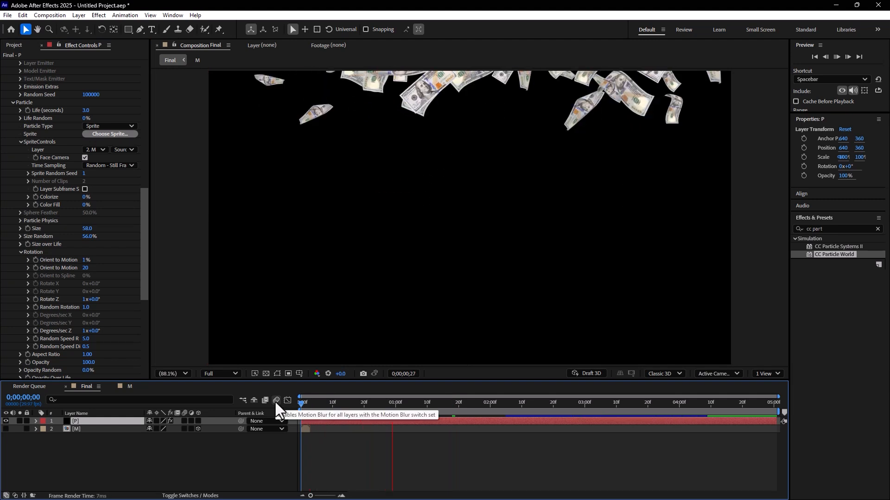
Step: Set the Random Speed Rotate value to 2 and play the animation from the start
{"action": "left_click", "coordinate": [276, 400]}
{"action": "left_click", "coordinate": [86, 338]}
{"action": "type", "text": "2"}
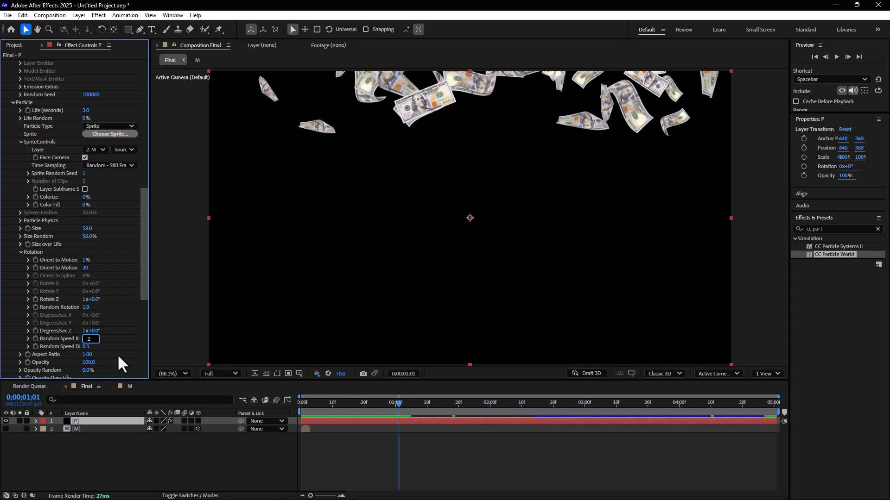
{"action": "key", "text": "Return"}
{"action": "left_click_drag", "start_coordinate": [332, 407], "coordinate": [280, 407]}
{"action": "key", "text": "space"}
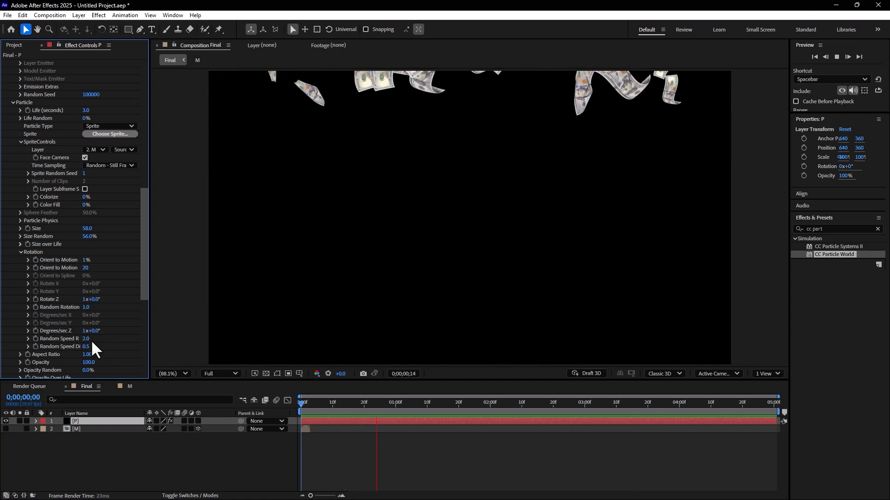
Step: Set Random Speed Rotate to 0.5, Degrees/sec Z to 0.5 revolutions and Random Rotation to 0.5
{"action": "left_click", "coordinate": [84, 338]}
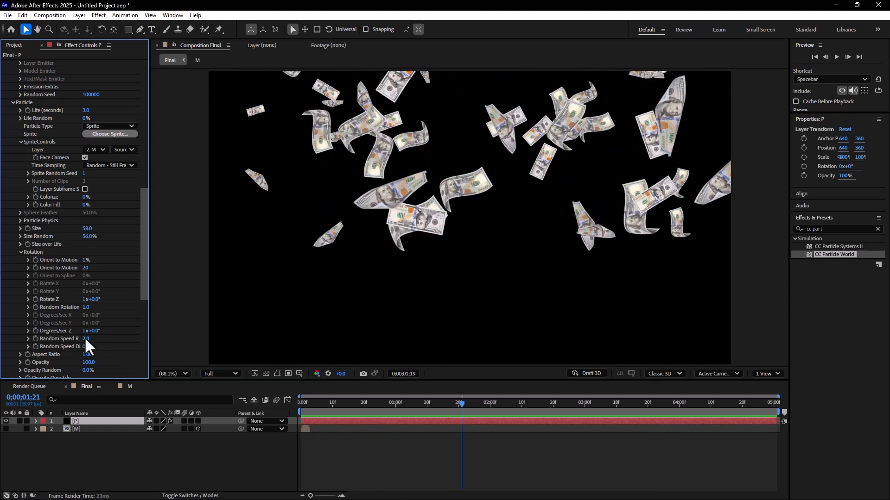
{"action": "type", "text": "0"}
{"action": "left_click", "coordinate": [86, 331]}
{"action": "type", "text": "0.5"}
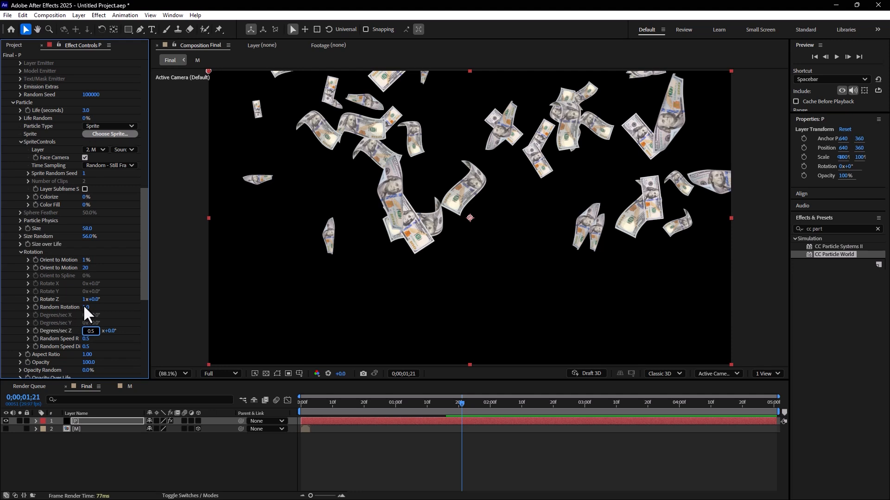
{"action": "left_click", "coordinate": [85, 307]}
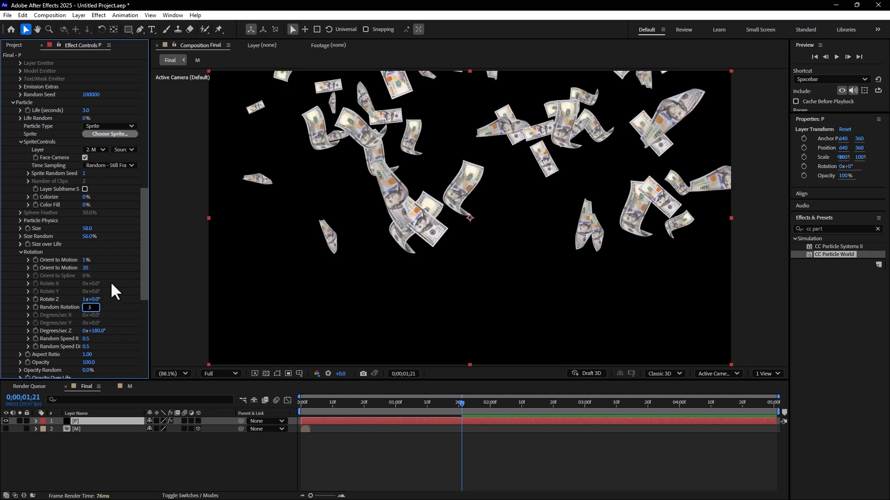
Step: Set Rotate Z to 0.5 revolutions, enter 0.5% for Orient to Motion, and play the animation from the start
{"action": "left_click", "coordinate": [86, 300]}
{"action": "type", "text": "0.5"}
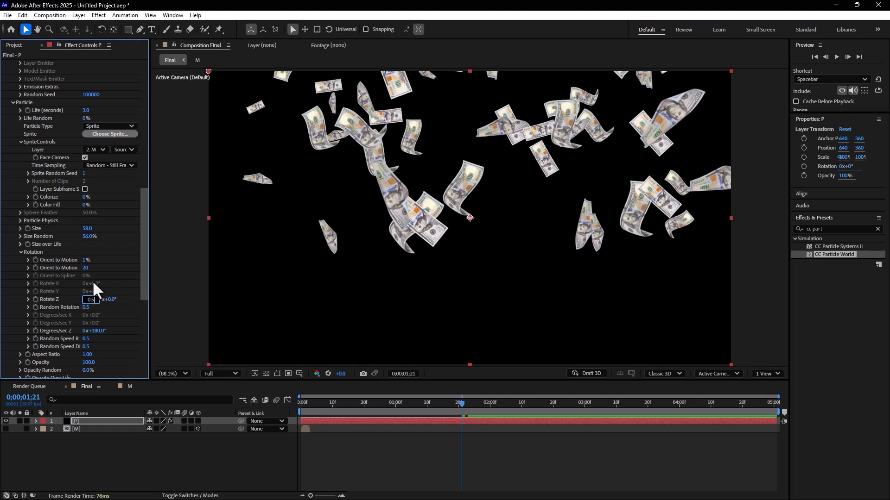
{"action": "key", "text": "Return"}
{"action": "left_click", "coordinate": [86, 260]}
{"action": "type", "text": "0.5"}
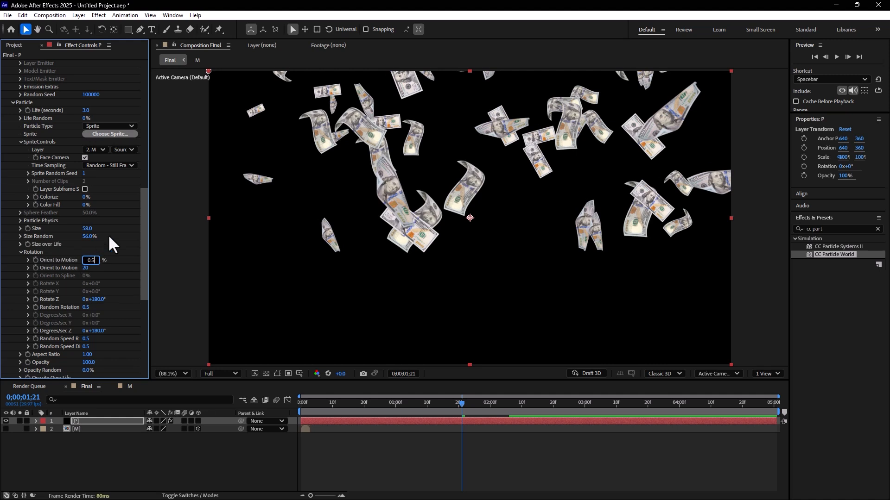
{"action": "key", "text": "Return"}
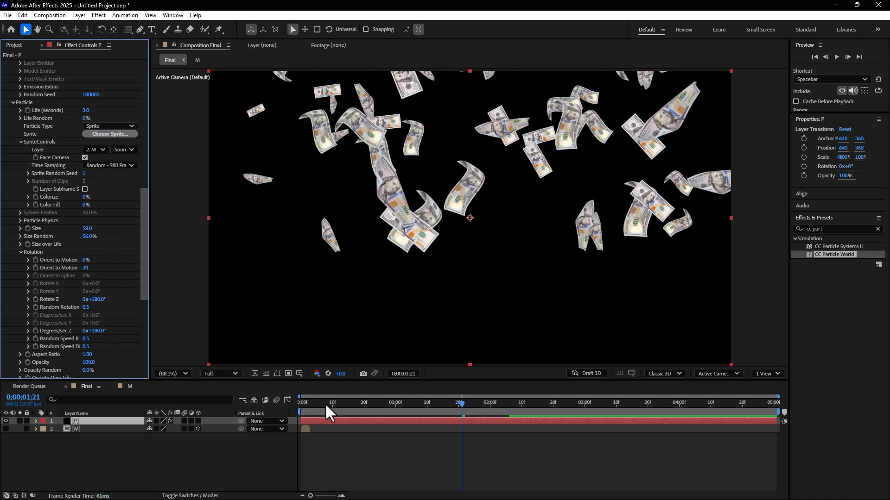
{"action": "key", "text": "space"}
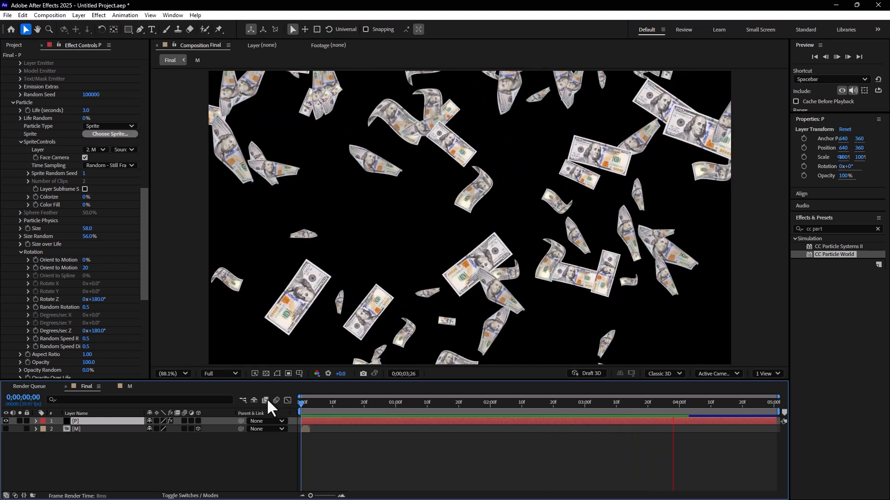
{"action": "key", "text": "space"}
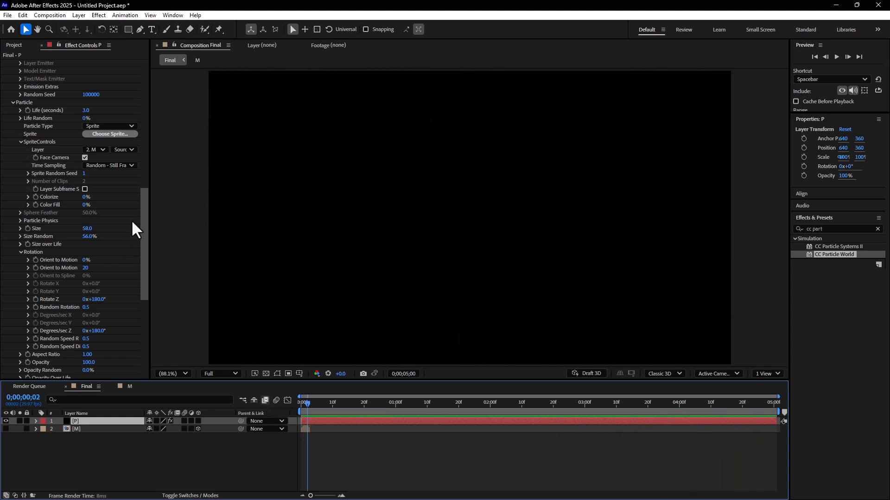
Step: Apply the Bell Curve preset to the particles' Size over Life graph and preview the animation
{"action": "left_click_drag", "start_coordinate": [140, 210], "coordinate": [133, 270]}
{"action": "scroll", "coordinate": [10, 248], "scroll_direction": "up", "scroll_amount": 2}
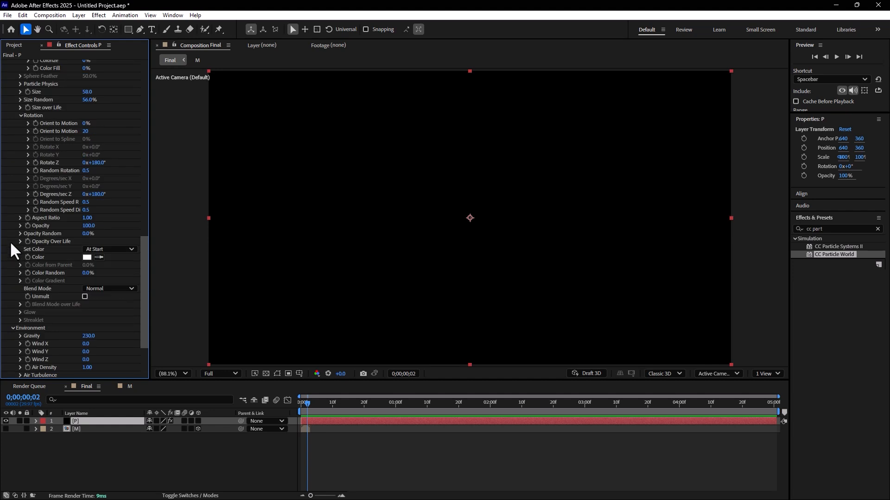
{"action": "left_click", "coordinate": [21, 106]}
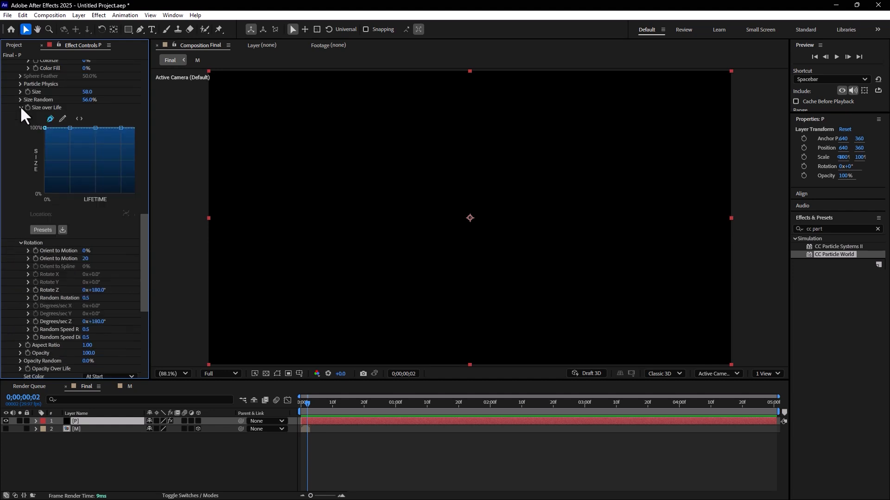
{"action": "left_click", "coordinate": [40, 230]}
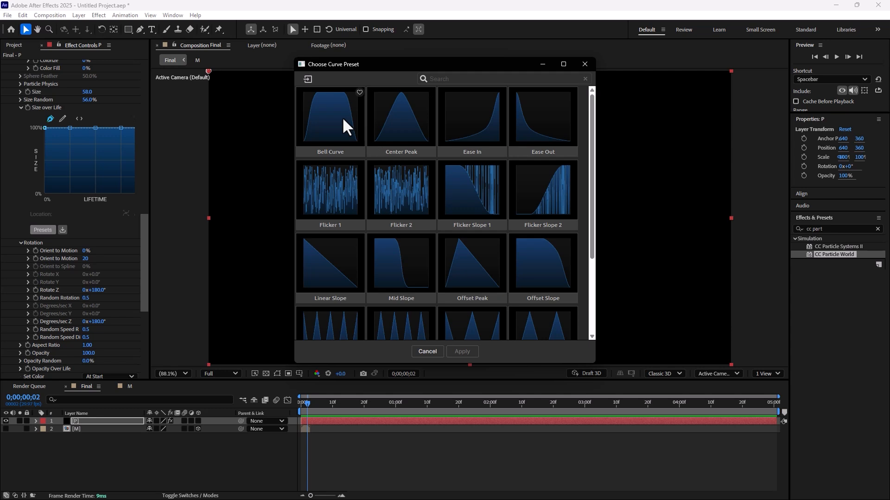
{"action": "left_click", "coordinate": [329, 110]}
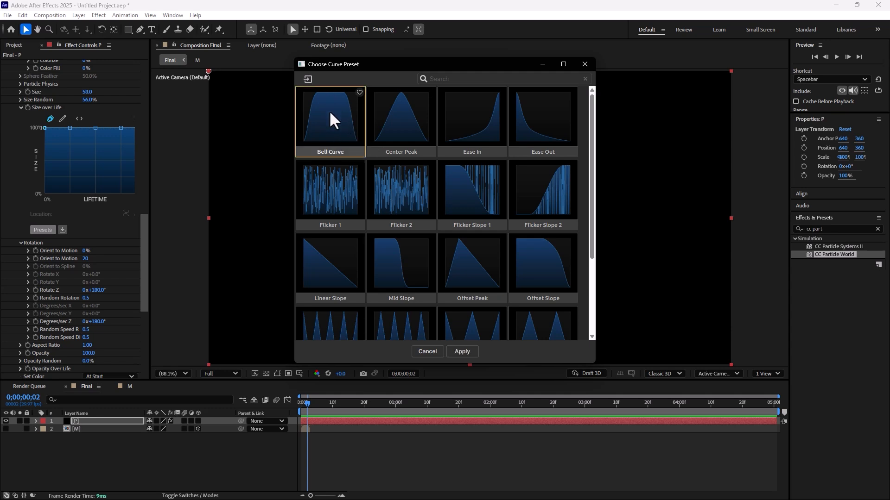
{"action": "left_click", "coordinate": [456, 355]}
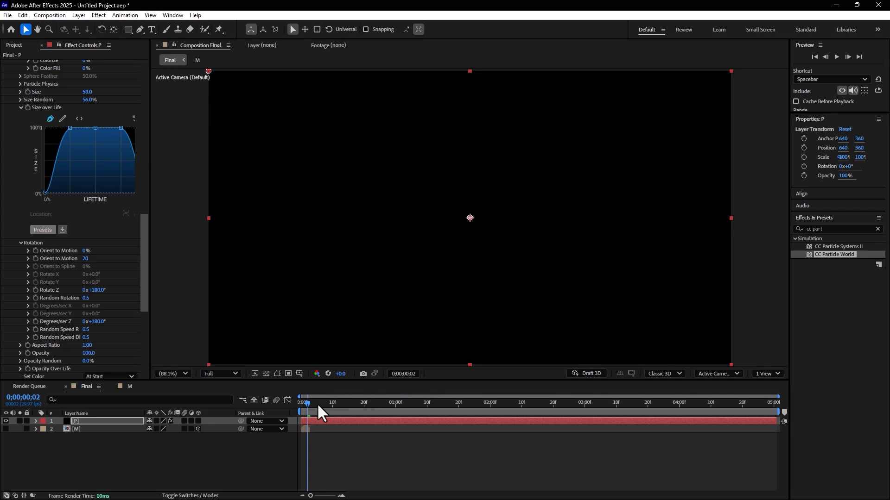
{"action": "key", "text": "space"}
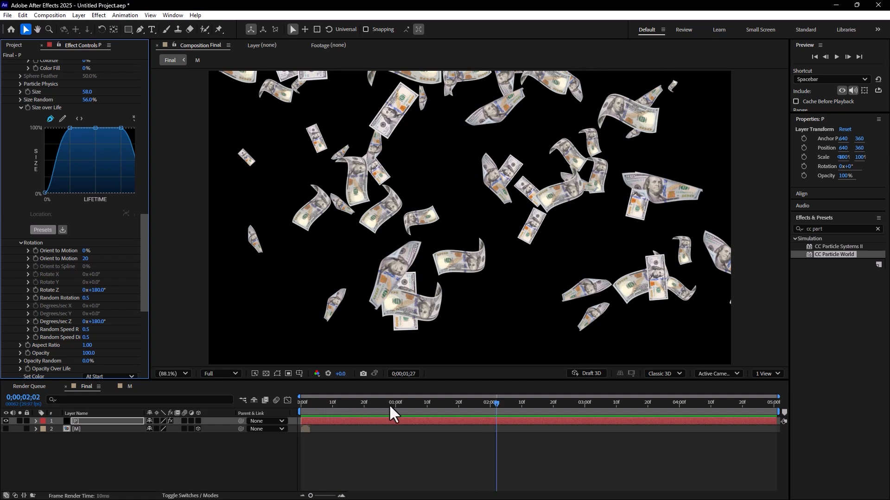
Step: Enable keyframing of the emitter's Particles/sec at 0;00;01;00 with a value of 0
{"action": "left_click", "coordinate": [386, 403]}
{"action": "left_click", "coordinate": [396, 403]}
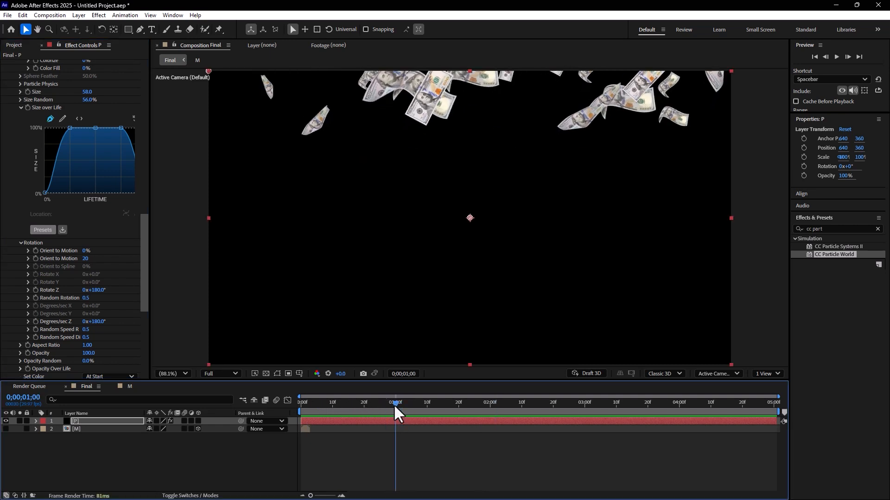
{"action": "left_click_drag", "start_coordinate": [143, 240], "coordinate": [121, 40]}
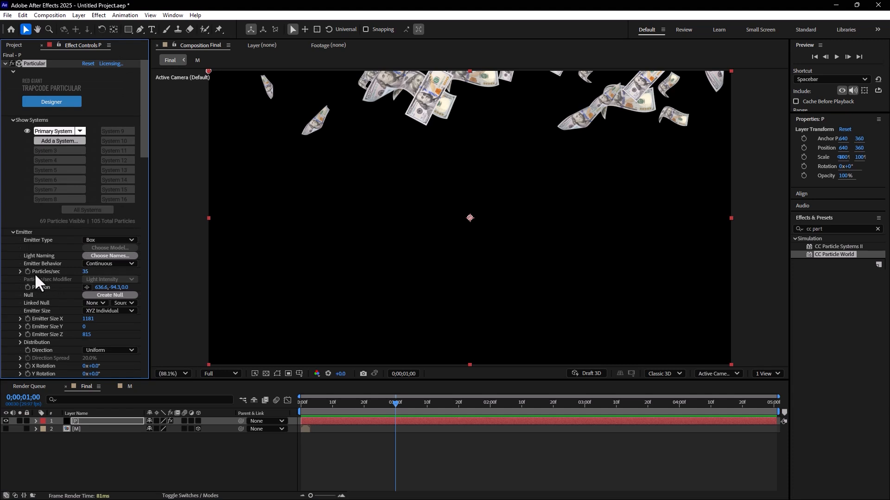
{"action": "left_click", "coordinate": [87, 273]}
{"action": "key", "text": "Return"}
{"action": "left_click", "coordinate": [86, 272]}
{"action": "type", "text": "0"}
{"action": "key", "text": "Return"}
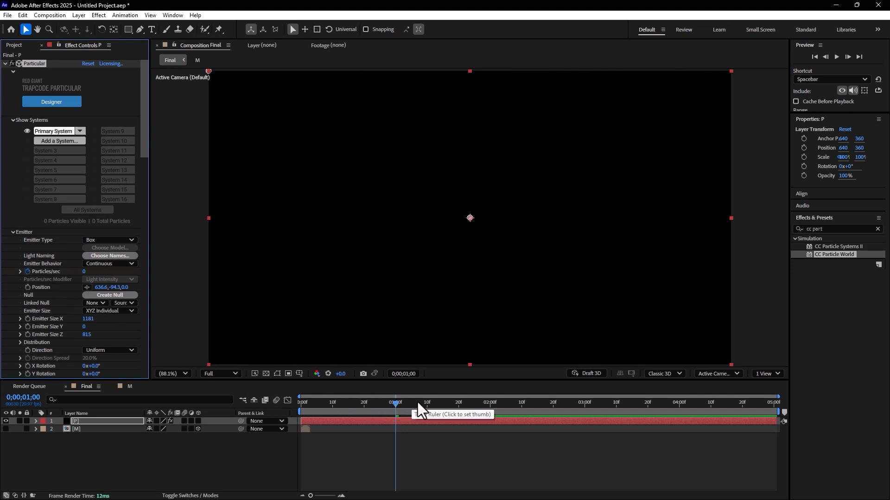
Step: Add a Particles/sec keyframe with a value of 1000 at 0;00;01;05
{"action": "left_click", "coordinate": [401, 402]}
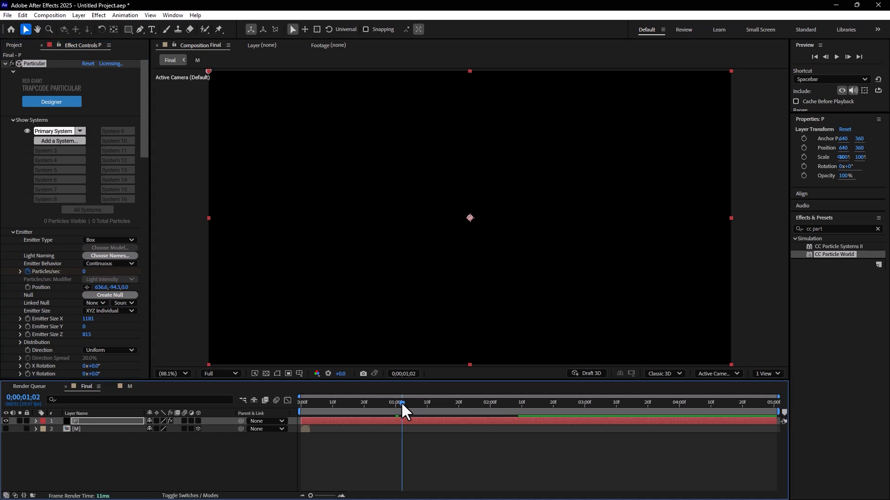
{"action": "left_click_drag", "start_coordinate": [412, 403], "coordinate": [411, 402]}
{"action": "left_click", "coordinate": [84, 272]}
{"action": "type", "text": "10"}
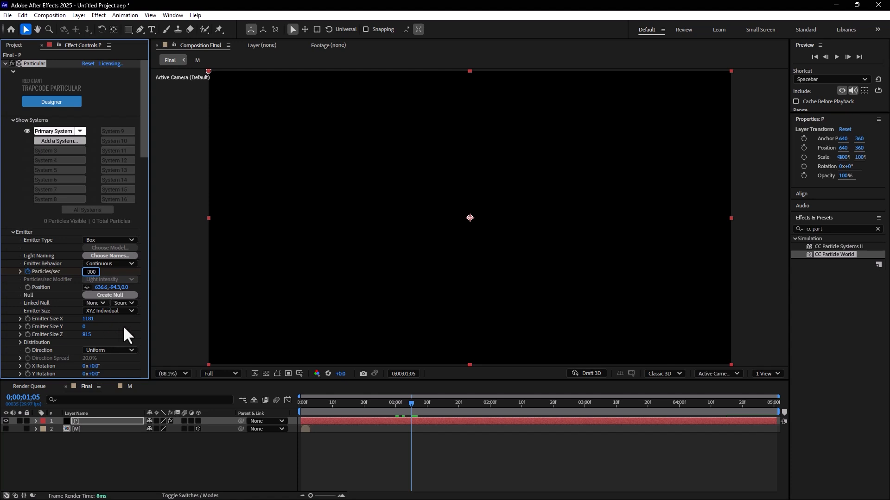
{"action": "type", "text": "00"}
{"action": "key", "text": "Return"}
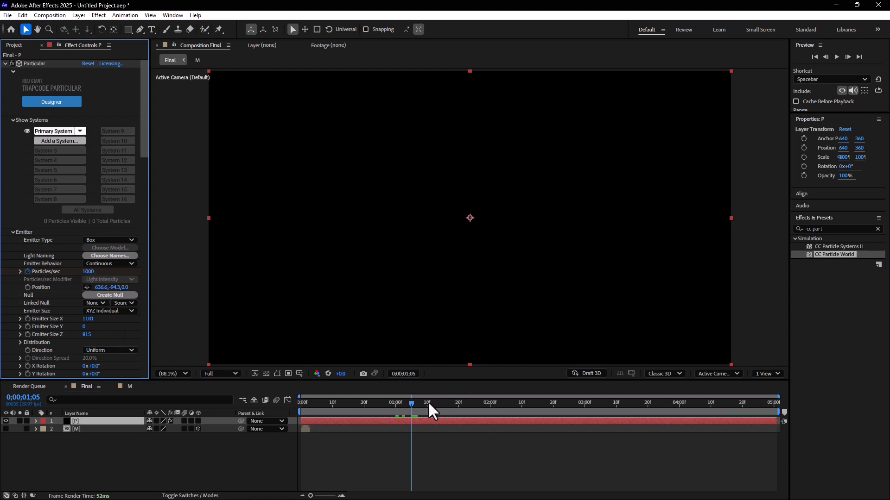
Step: Add a Particles/sec keyframe with a value of 0 at 0;00;02;01 to stop the emission
{"action": "left_click", "coordinate": [429, 403]}
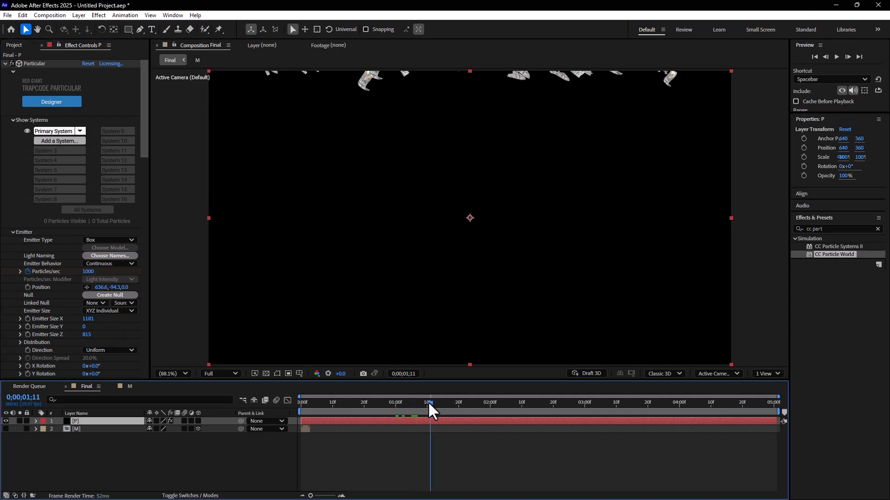
{"action": "left_click", "coordinate": [462, 405]}
{"action": "left_click", "coordinate": [493, 403]}
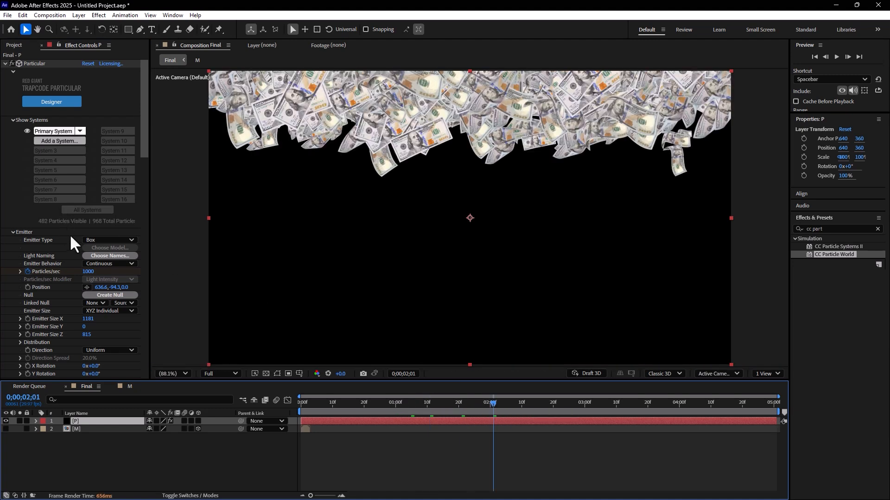
{"action": "left_click", "coordinate": [89, 272]}
{"action": "type", "text": "0"}
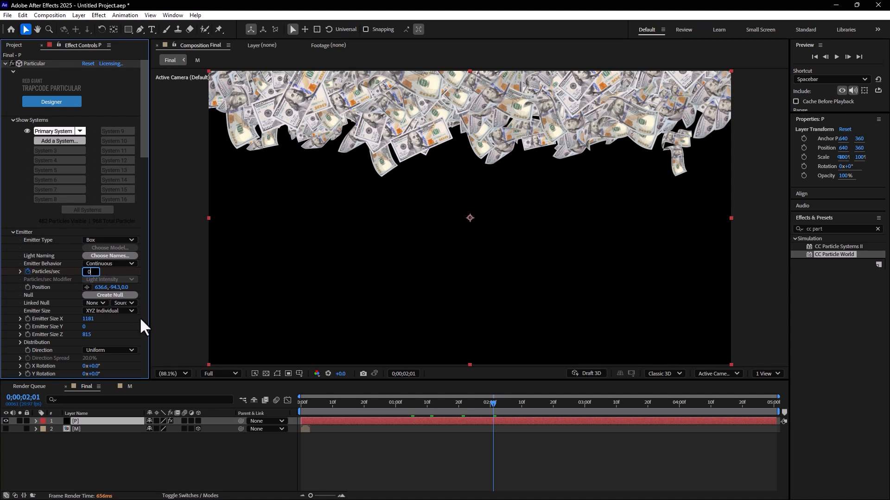
{"action": "key", "text": "Return"}
Step: Preview the money burst from the start of the composition and scrub through the timeline to 0;00;03;06
{"action": "left_click_drag", "start_coordinate": [345, 400], "coordinate": [297, 402]}
{"action": "key", "text": "space"}
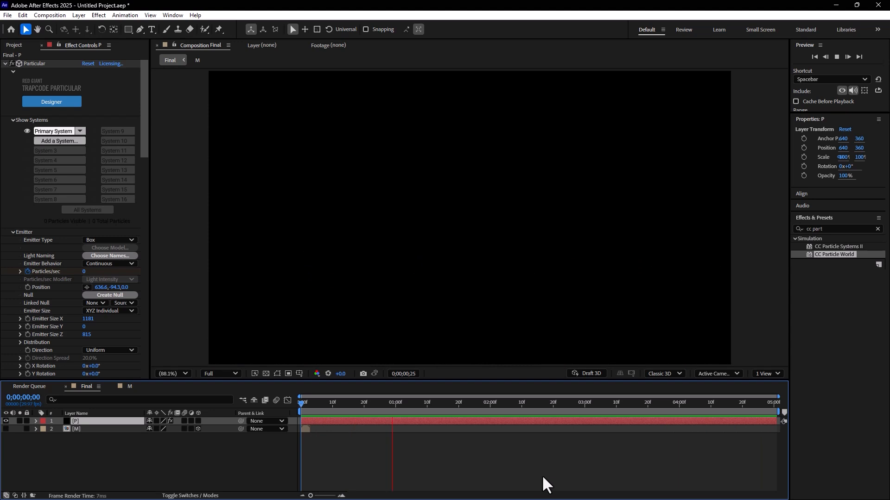
{"action": "key", "text": "space"}
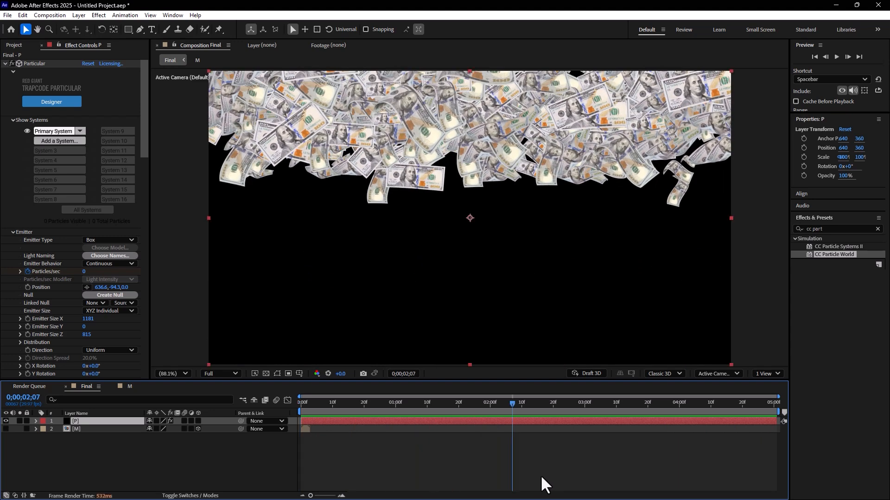
{"action": "key", "text": "space"}
{"action": "key", "text": "space"}
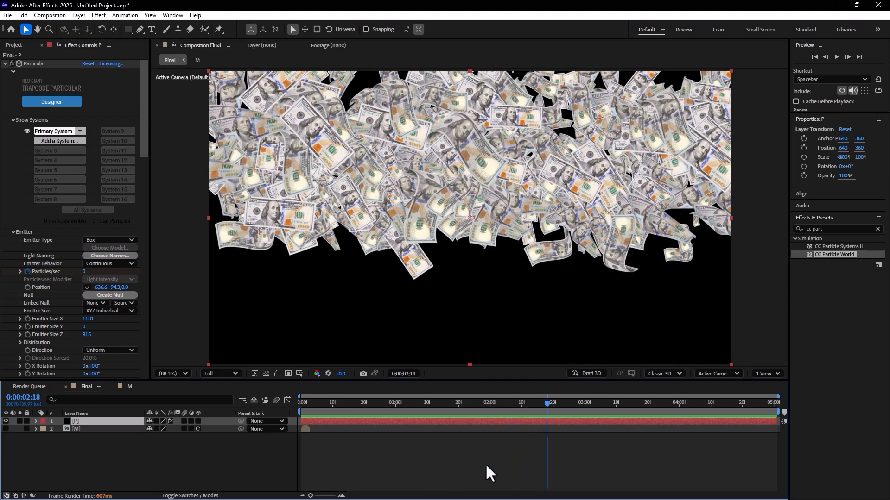
{"action": "left_click_drag", "start_coordinate": [376, 403], "coordinate": [604, 425]}
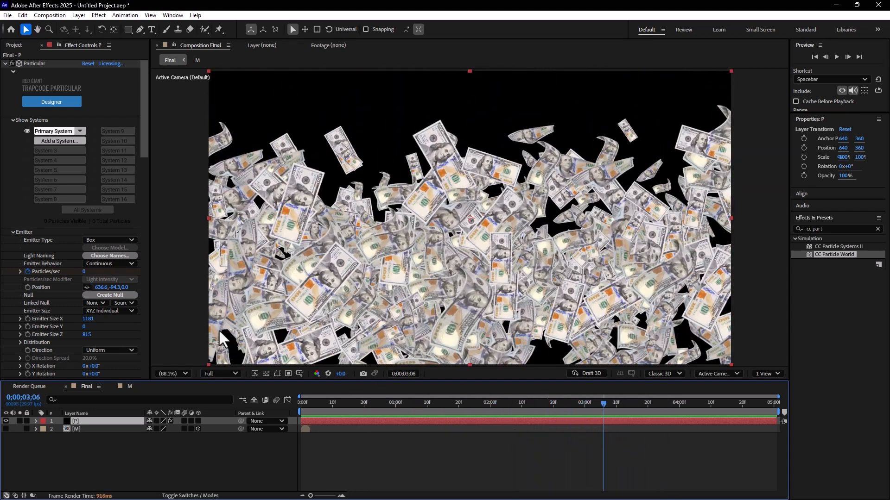
Step: Replace the Particles/sec keyframes with a constant value of 150 and preview the animation in an enlarged composition view
{"action": "left_click", "coordinate": [84, 272]}
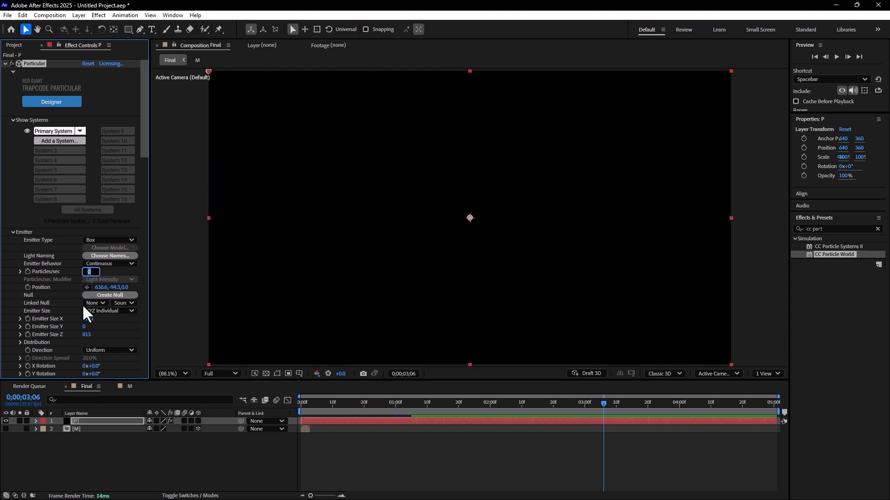
{"action": "type", "text": "15"}
{"action": "key", "text": "Return"}
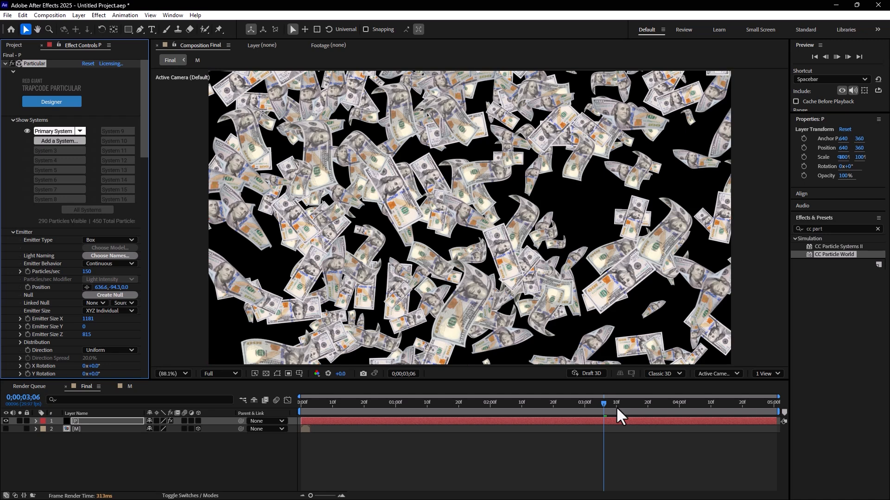
{"action": "key", "text": "space"}
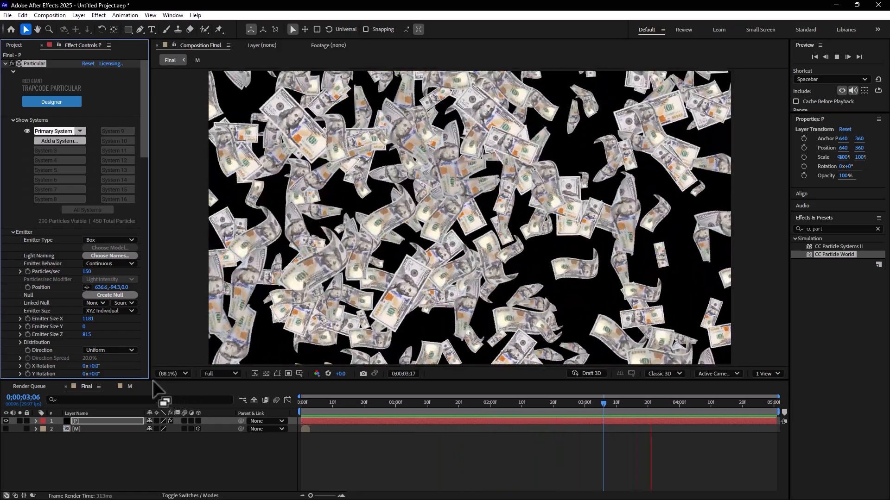
{"action": "left_click_drag", "start_coordinate": [150, 380], "coordinate": [133, 431]}
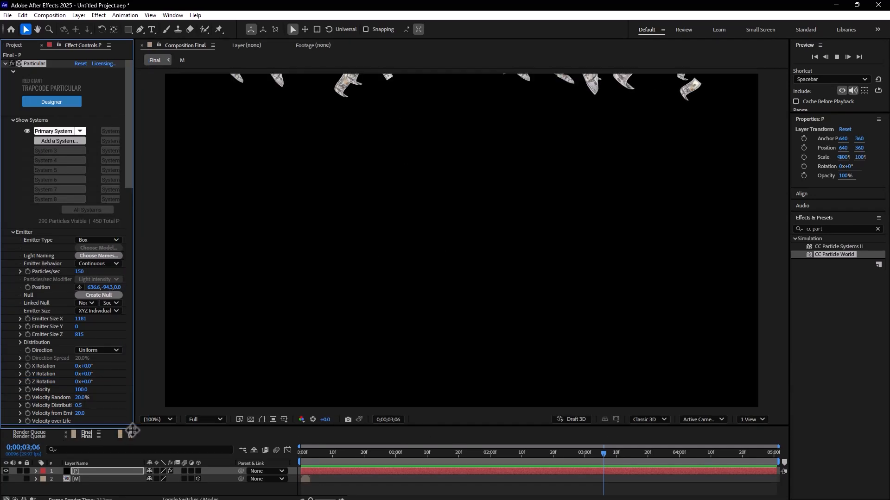